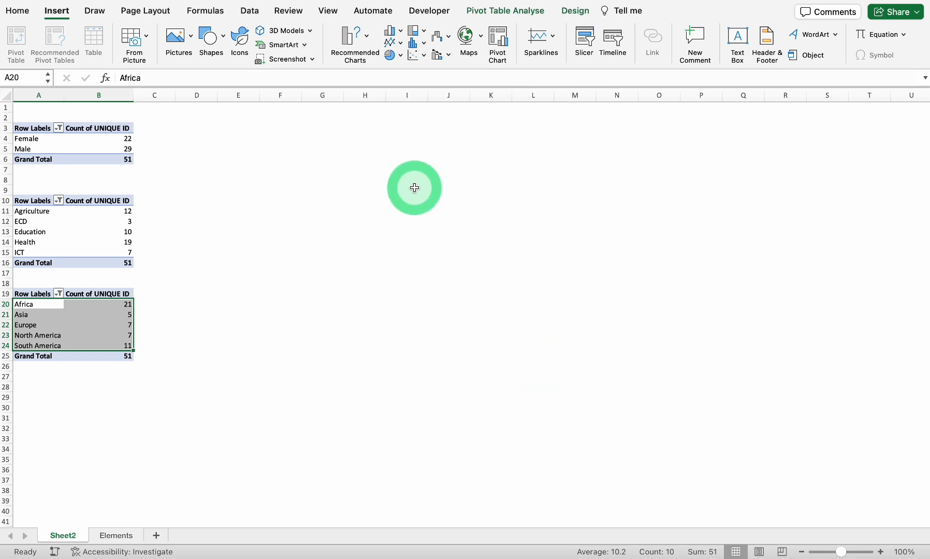
Step: Examine the column, hierarchy, line, statistical, map, scatter and pie chart types offered for the selected region counts
{"action": "left_click", "coordinate": [402, 35]}
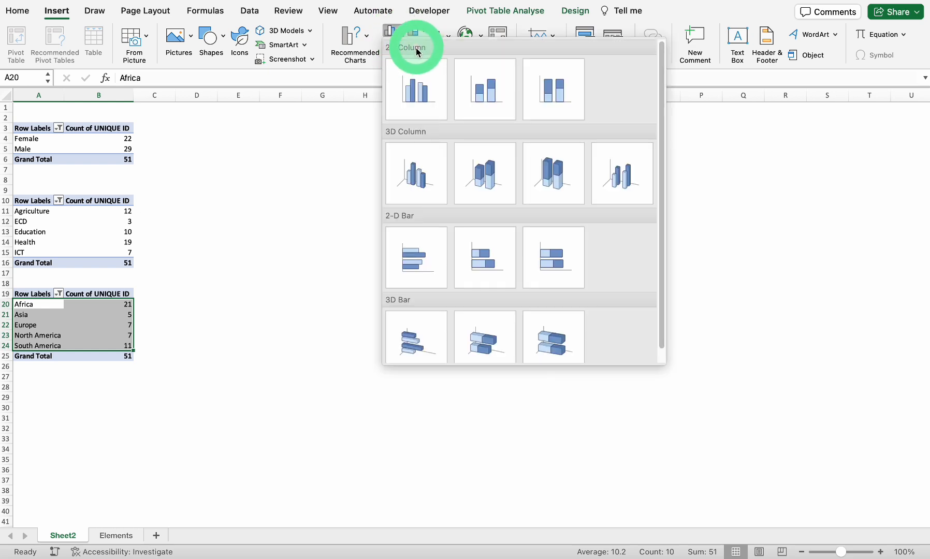
{"action": "left_click", "coordinate": [421, 36]}
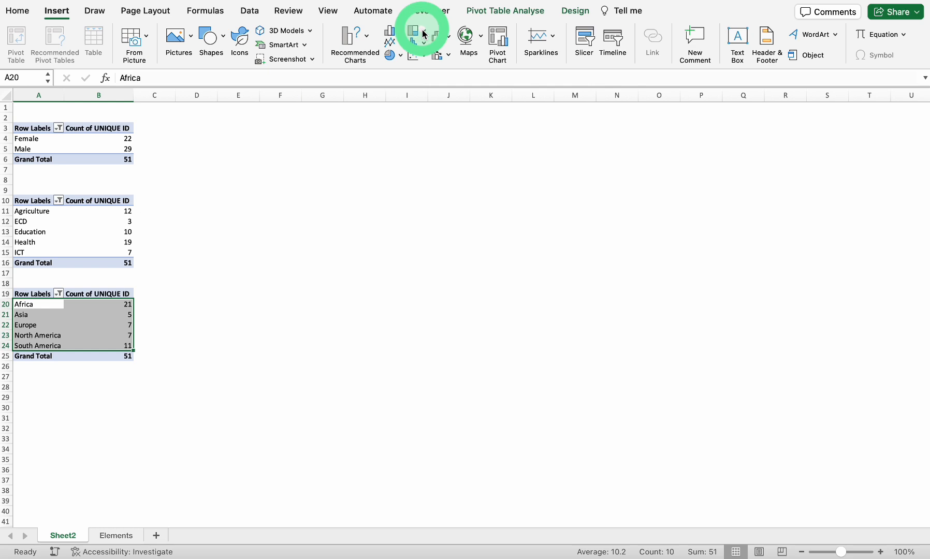
{"action": "left_click", "coordinate": [422, 32]}
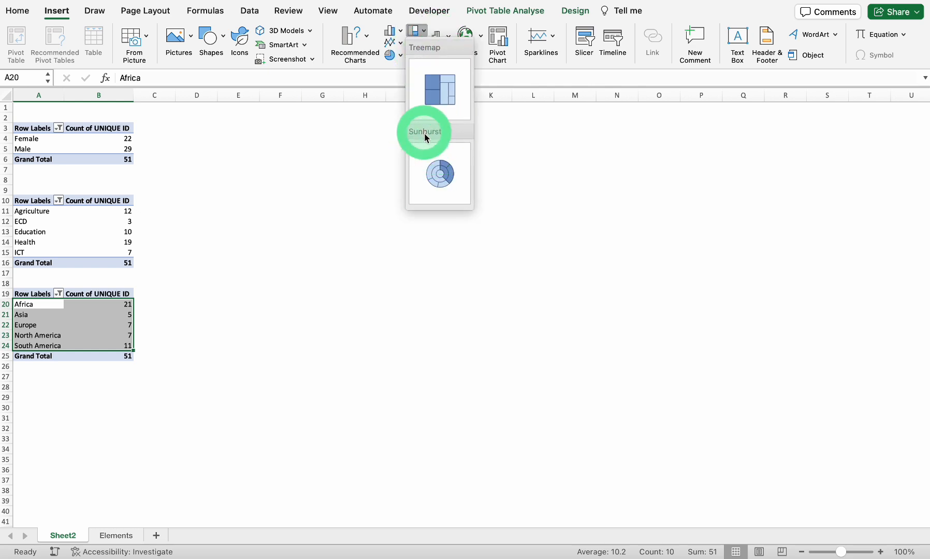
{"action": "left_click", "coordinate": [399, 43]}
{"action": "left_click", "coordinate": [400, 46]}
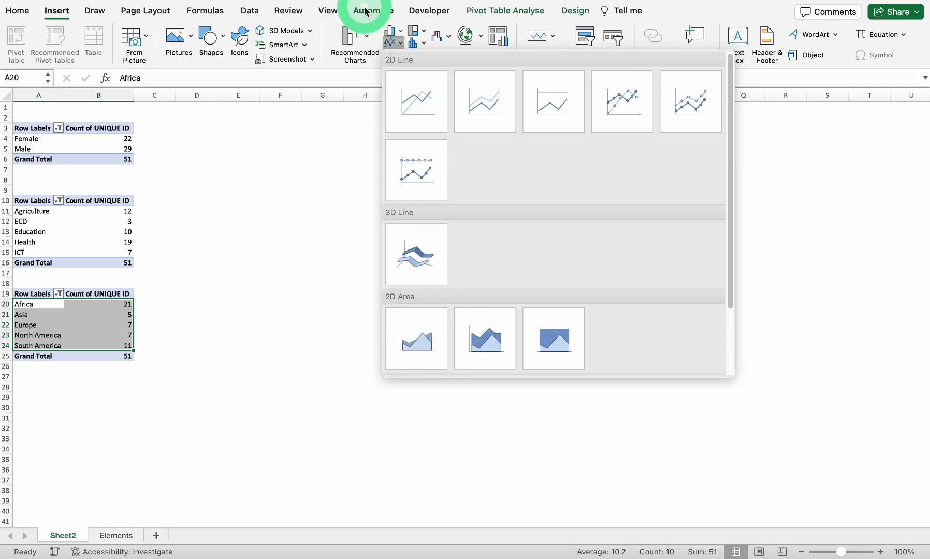
{"action": "left_click", "coordinate": [422, 42]}
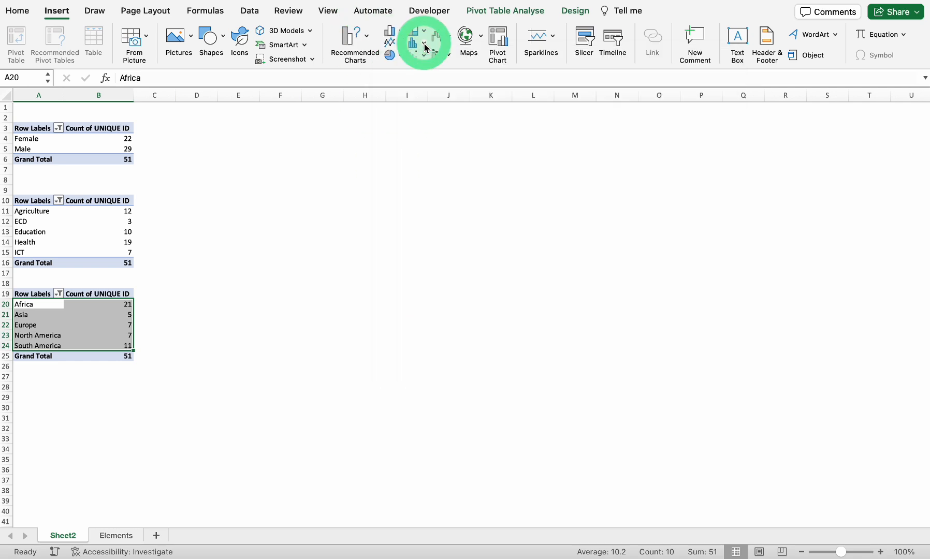
{"action": "left_click", "coordinate": [424, 45]}
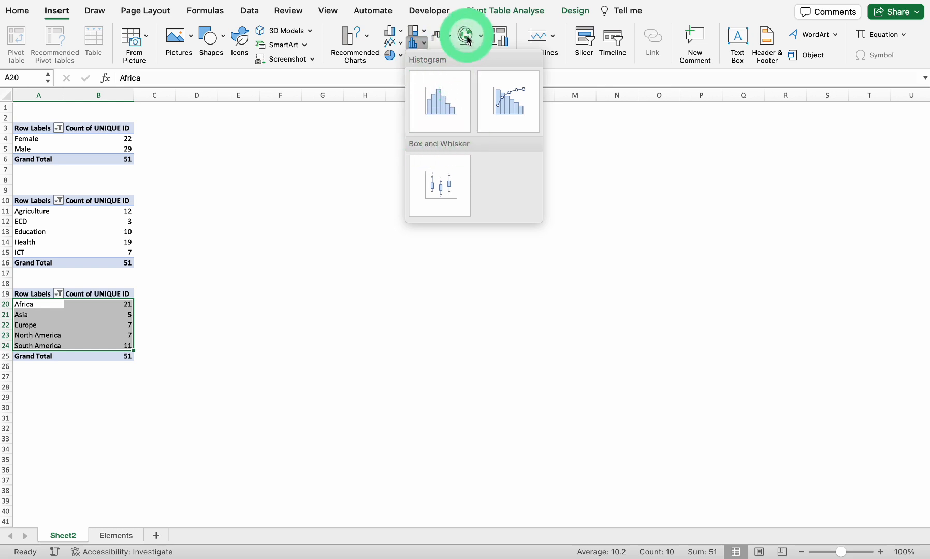
{"action": "left_click", "coordinate": [483, 35]}
{"action": "left_click", "coordinate": [480, 34]}
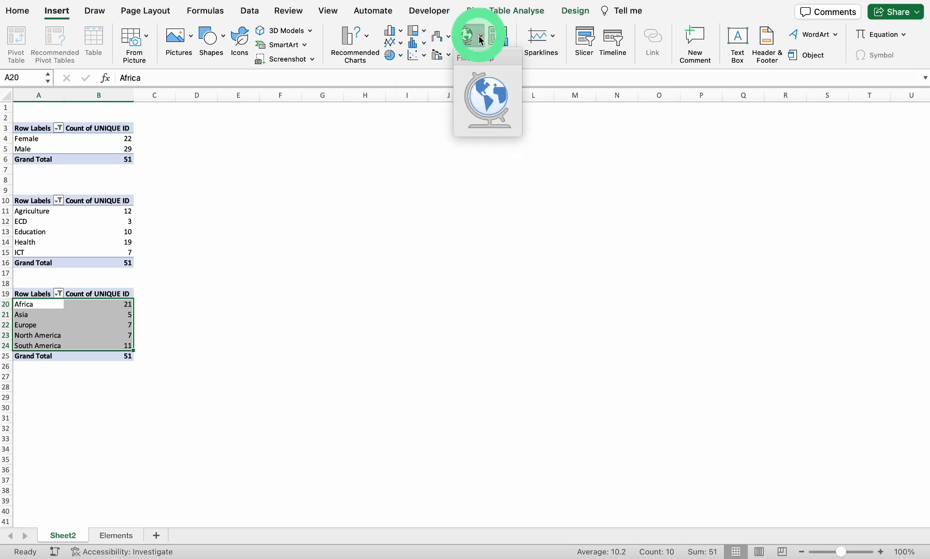
{"action": "left_click", "coordinate": [424, 54]}
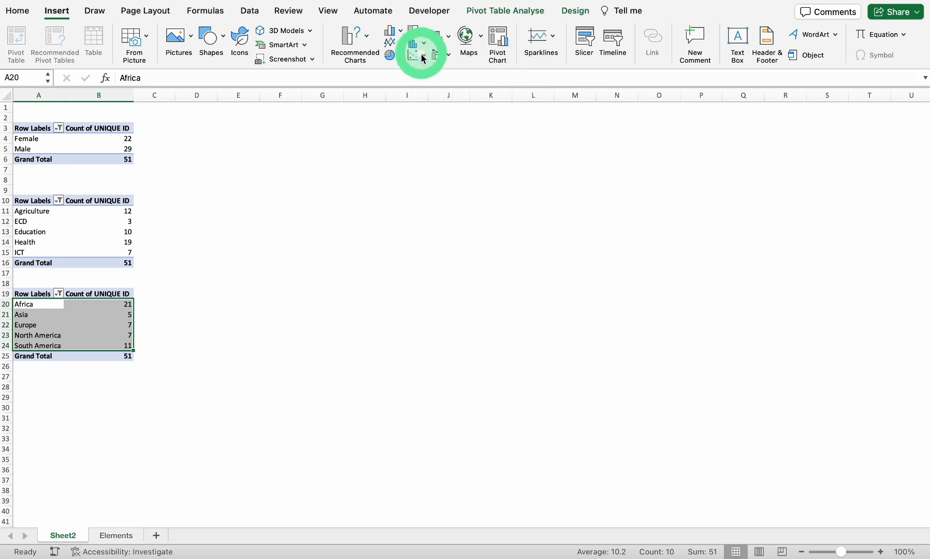
{"action": "left_click", "coordinate": [423, 58]}
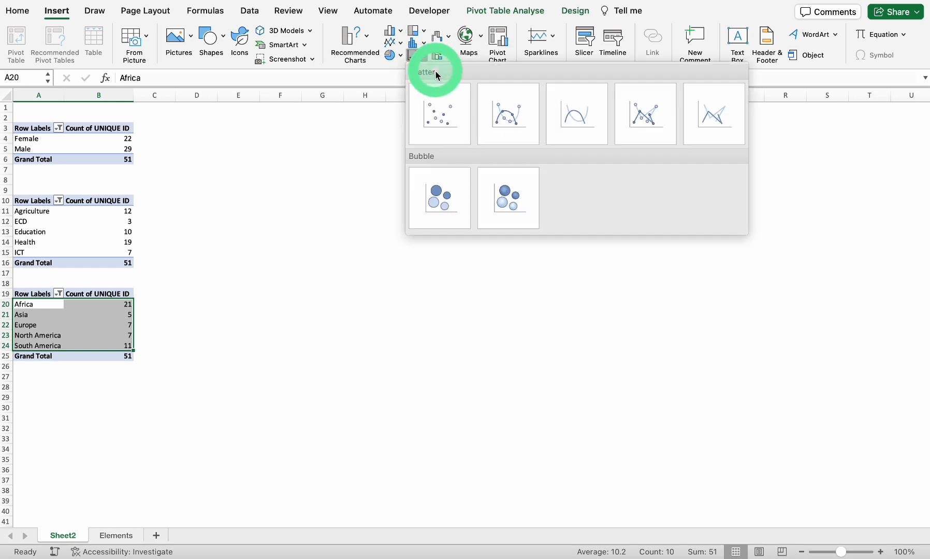
{"action": "left_click", "coordinate": [400, 57]}
{"action": "left_click", "coordinate": [393, 55]}
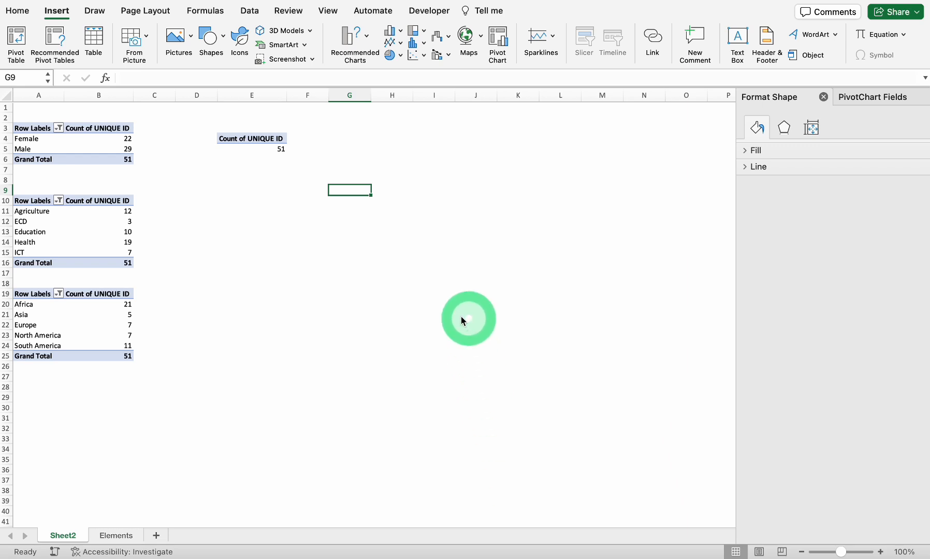
Step: Insert a pivot chart from the Female/Male pivot table and place it over columns G to L, starting at row 3
{"action": "left_click", "coordinate": [113, 141]}
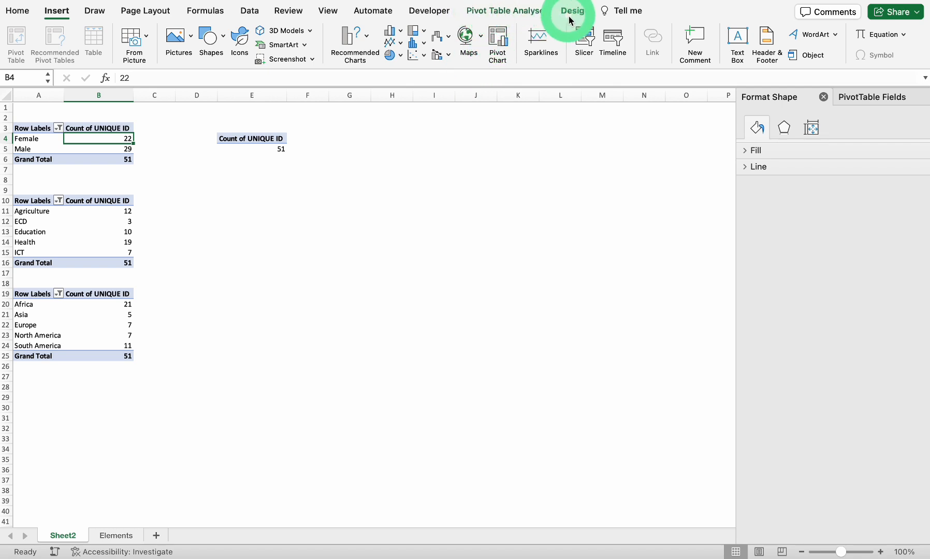
{"action": "left_click", "coordinate": [503, 15]}
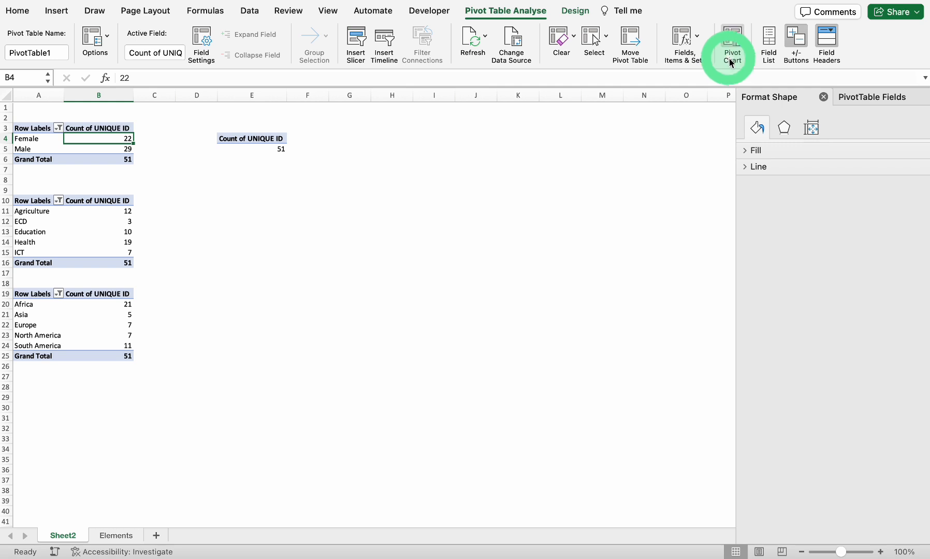
{"action": "left_click", "coordinate": [736, 41]}
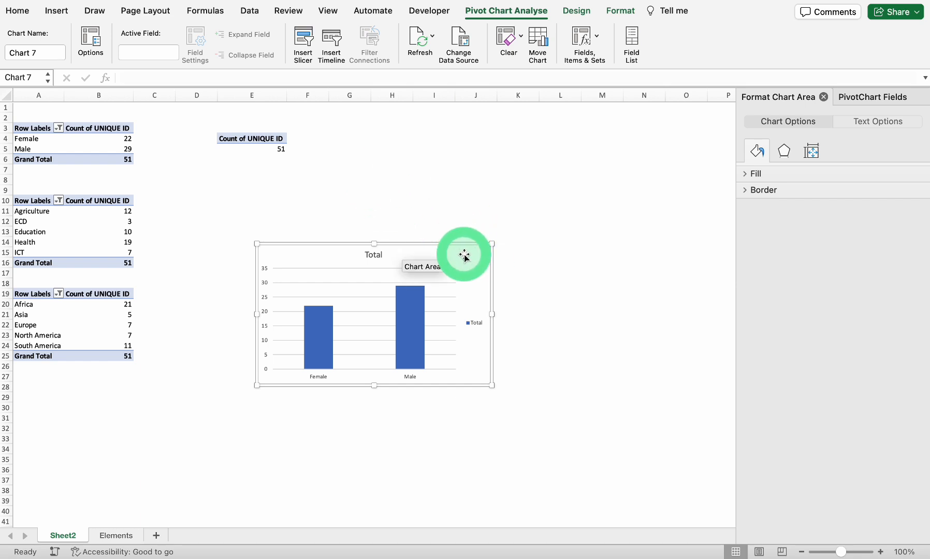
{"action": "left_click_drag", "start_coordinate": [464, 249], "coordinate": [550, 130]}
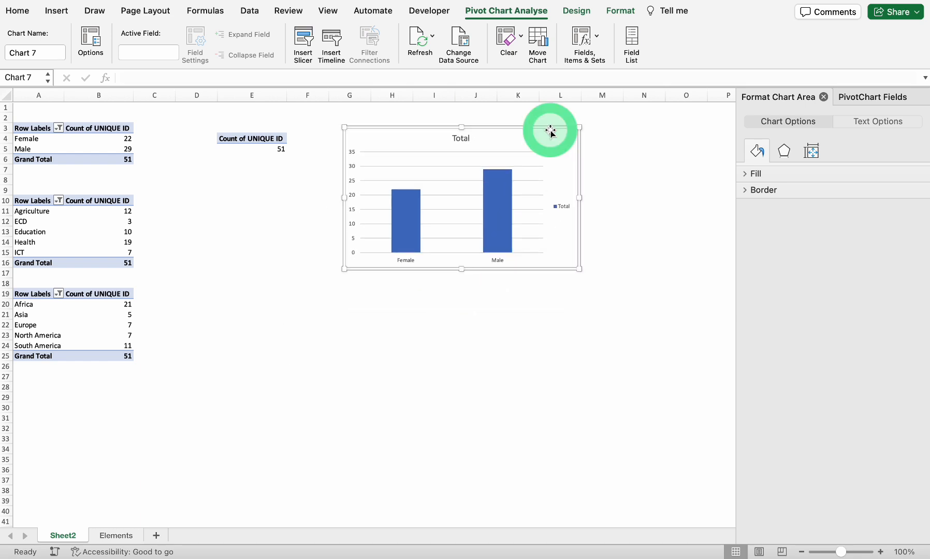
Step: Insert a pivot chart from the total Count of UNIQUE ID pivot table and place it directly below the gender chart
{"action": "left_click", "coordinate": [249, 150]}
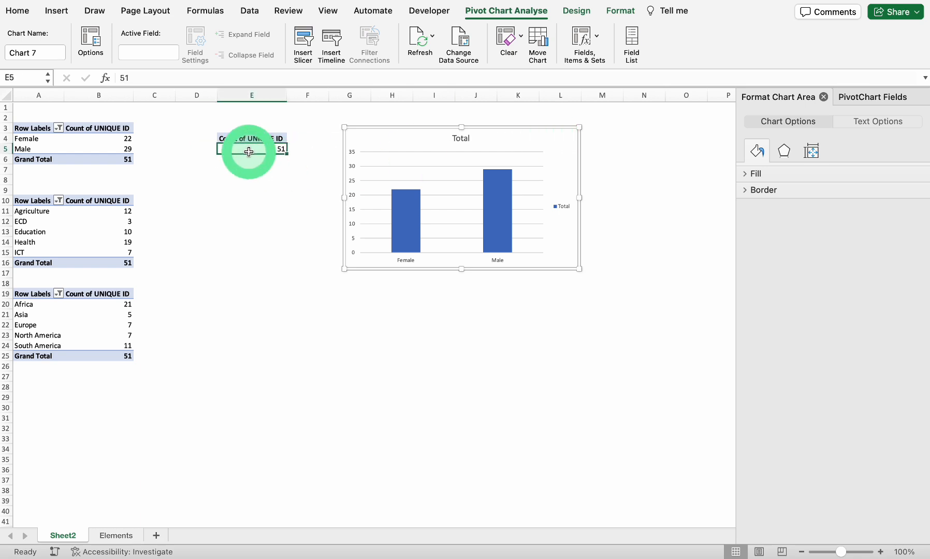
{"action": "left_click", "coordinate": [507, 16]}
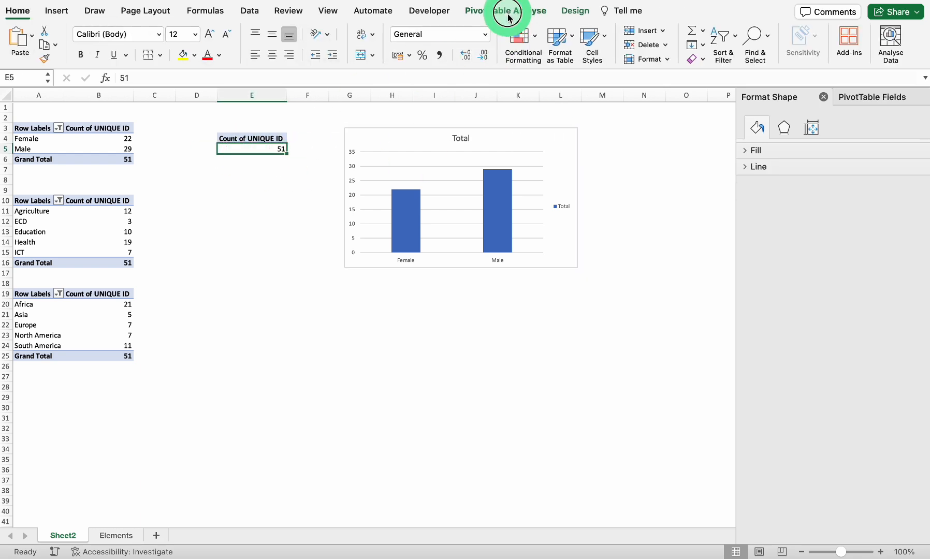
{"action": "left_click", "coordinate": [734, 41]}
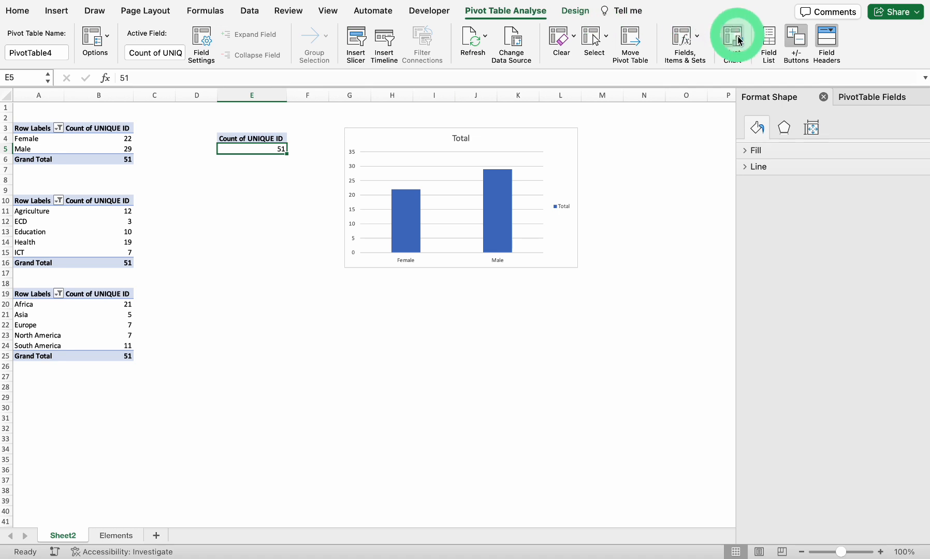
{"action": "left_click_drag", "start_coordinate": [436, 249], "coordinate": [530, 289]}
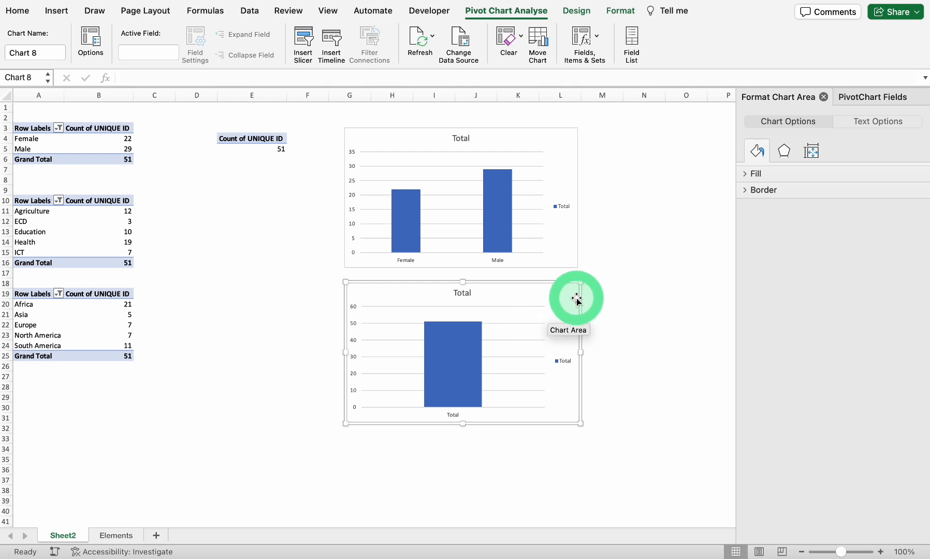
Step: Insert a pivot chart from the sector pivot table and arrange it and the total chart side by side below the gender chart
{"action": "left_click", "coordinate": [39, 233]}
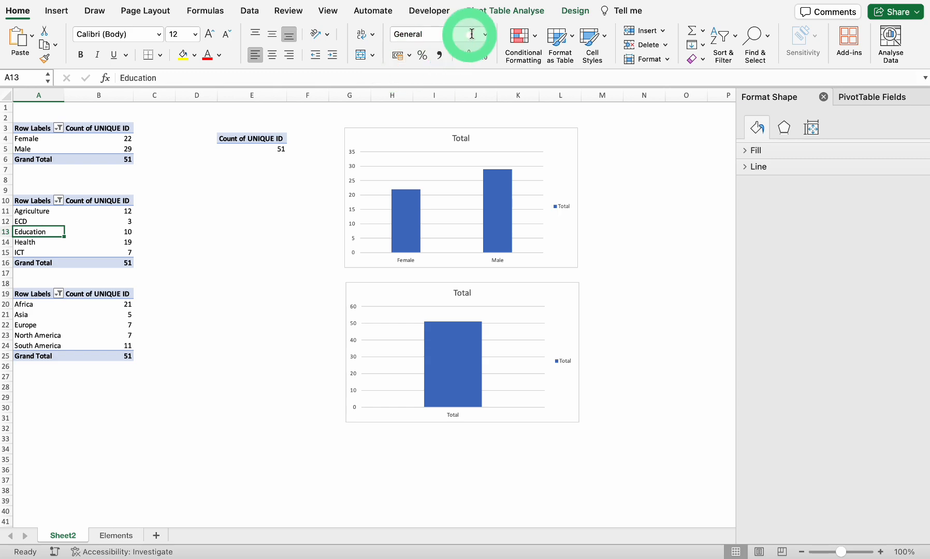
{"action": "left_click", "coordinate": [522, 11]}
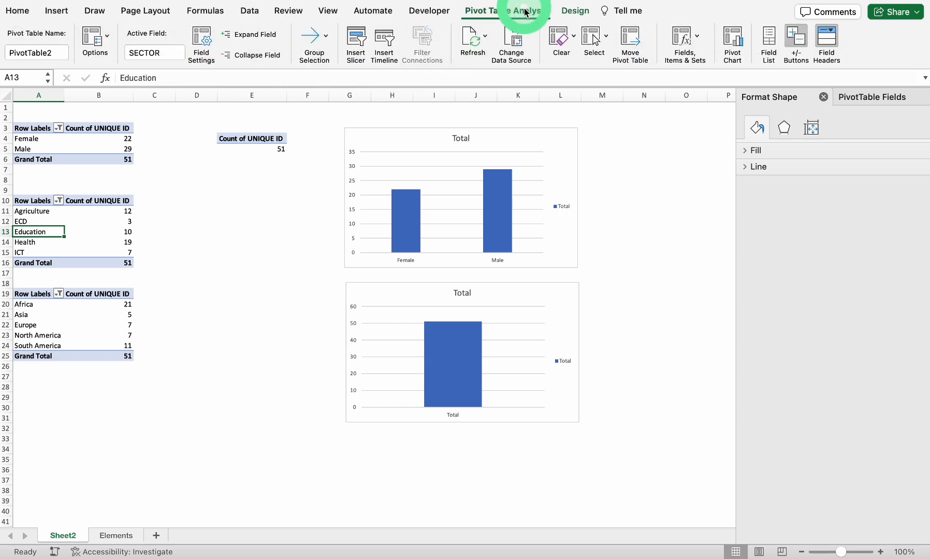
{"action": "left_click", "coordinate": [732, 37]}
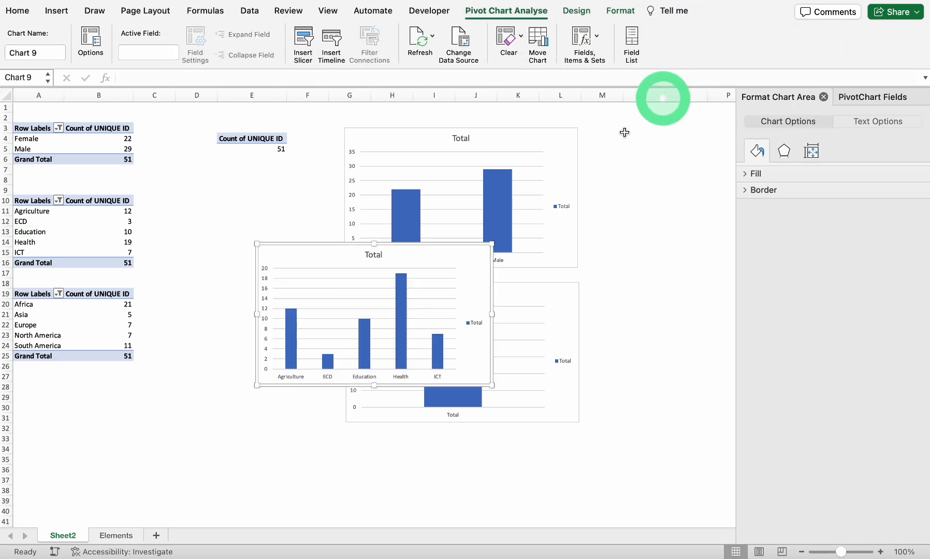
{"action": "left_click_drag", "start_coordinate": [432, 250], "coordinate": [331, 312]}
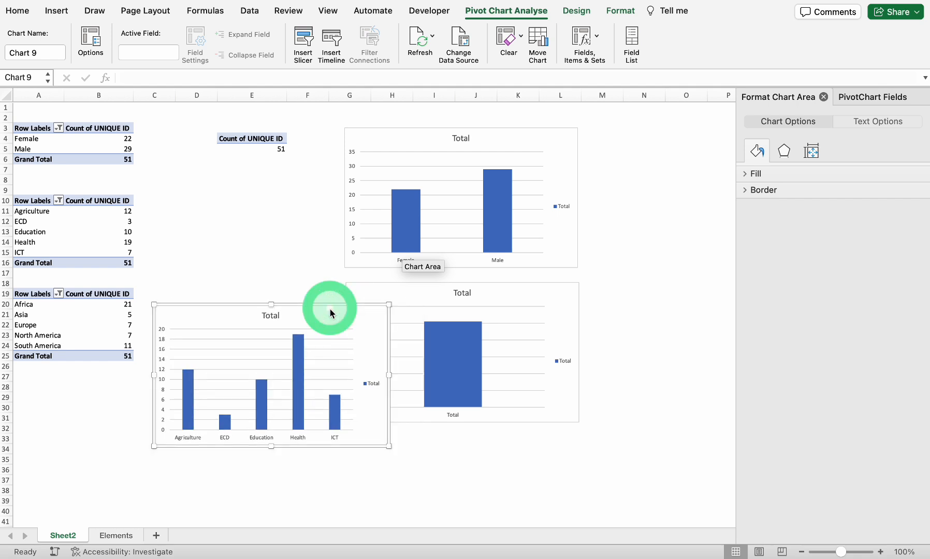
{"action": "left_click_drag", "start_coordinate": [520, 289], "coordinate": [654, 302]}
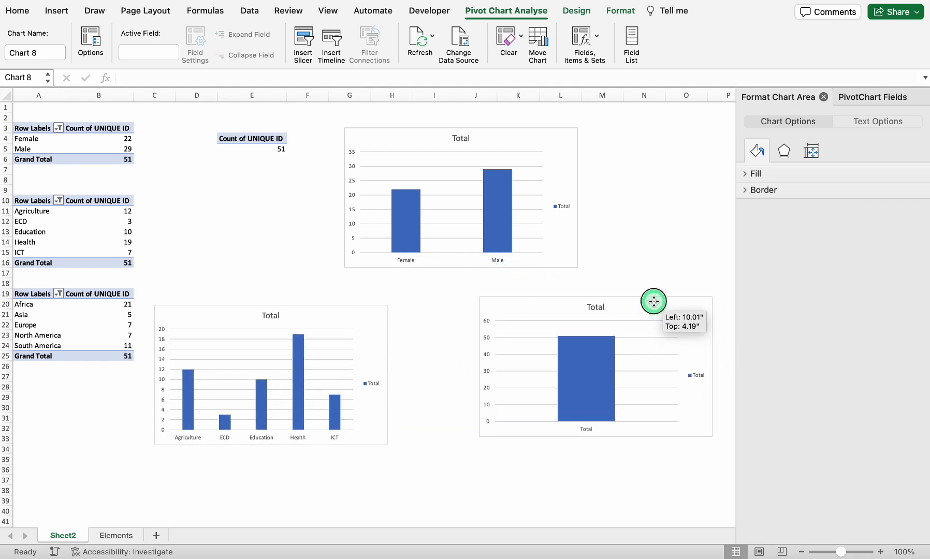
{"action": "left_click_drag", "start_coordinate": [364, 309], "coordinate": [382, 300]}
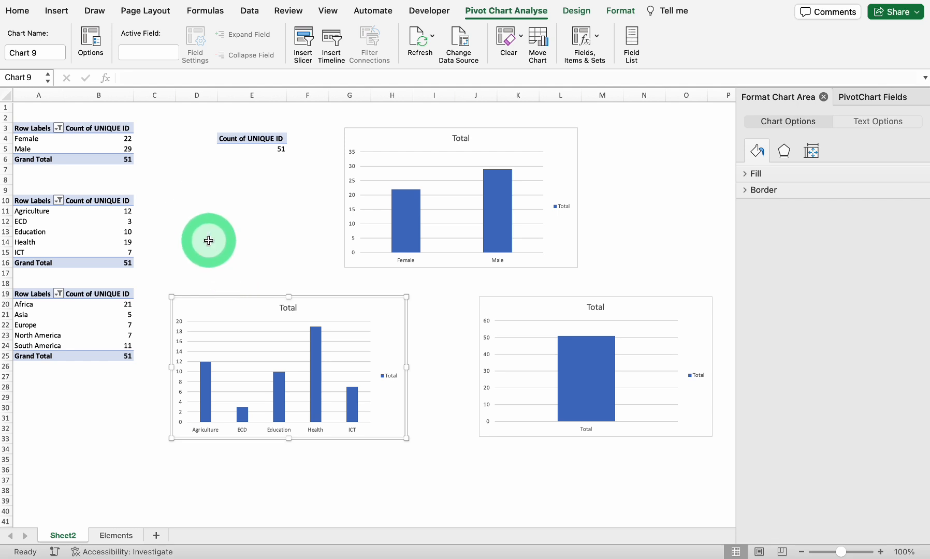
Step: Change the sector pivot chart's type to a 2-D clustered bar chart
{"action": "right_click", "coordinate": [403, 324]}
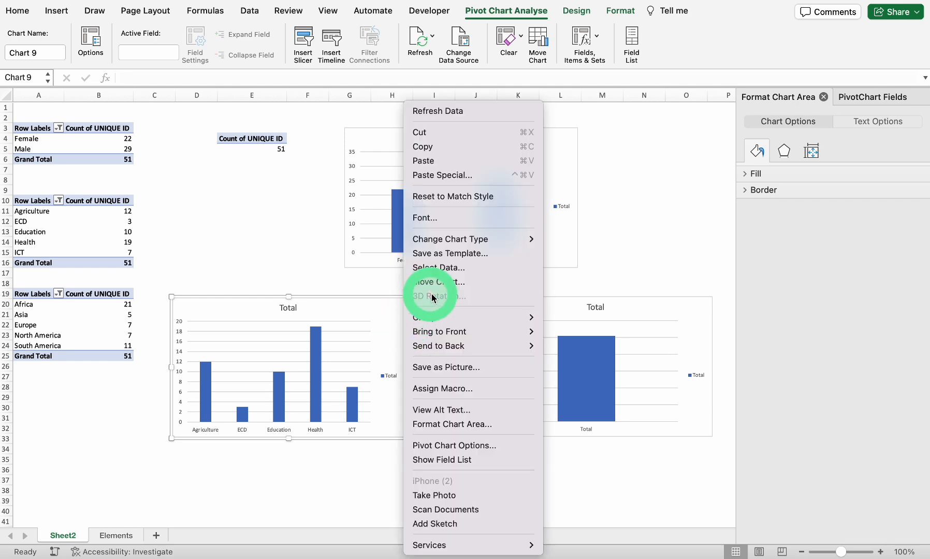
{"action": "mouse_move", "coordinate": [423, 241]}
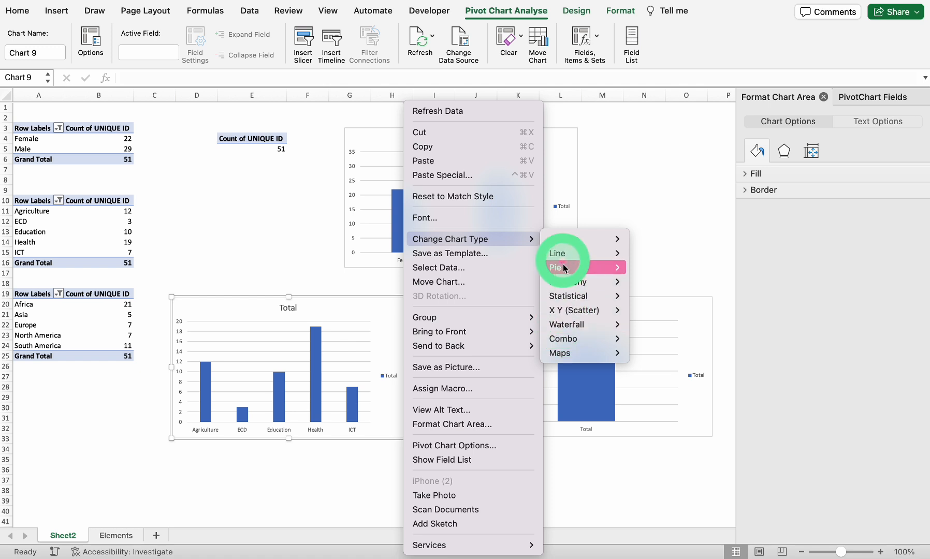
{"action": "mouse_move", "coordinate": [560, 248]}
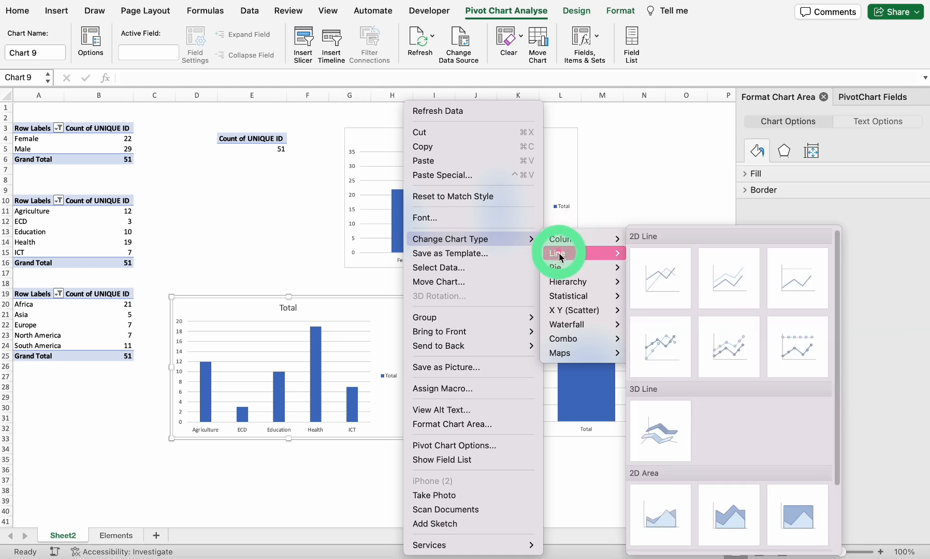
{"action": "scroll", "coordinate": [678, 326], "scroll_direction": "down", "scroll_amount": 3}
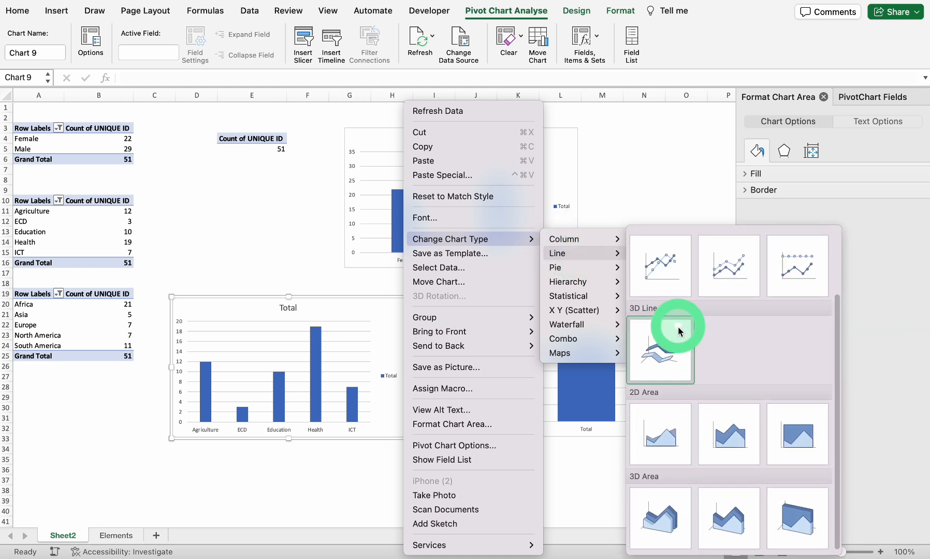
{"action": "scroll", "coordinate": [679, 331], "scroll_direction": "up", "scroll_amount": 3}
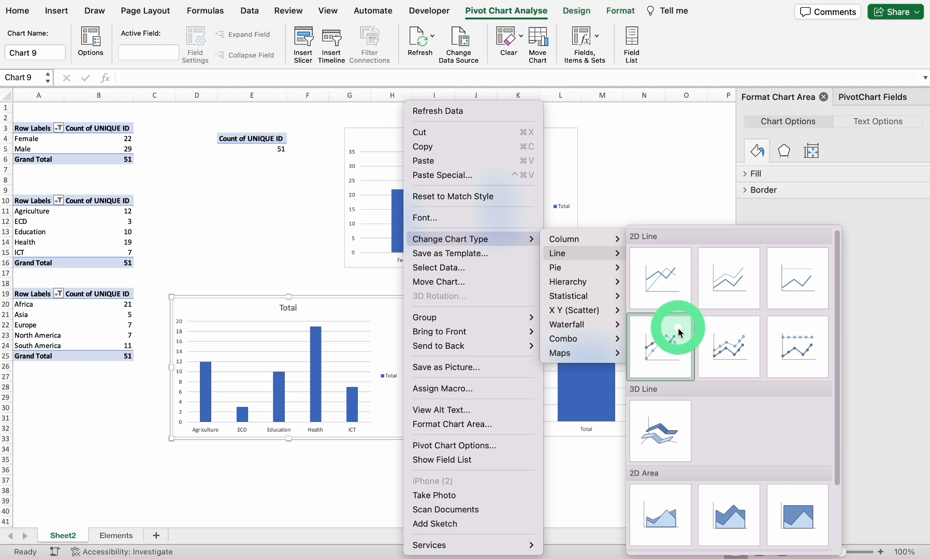
{"action": "mouse_move", "coordinate": [601, 273]}
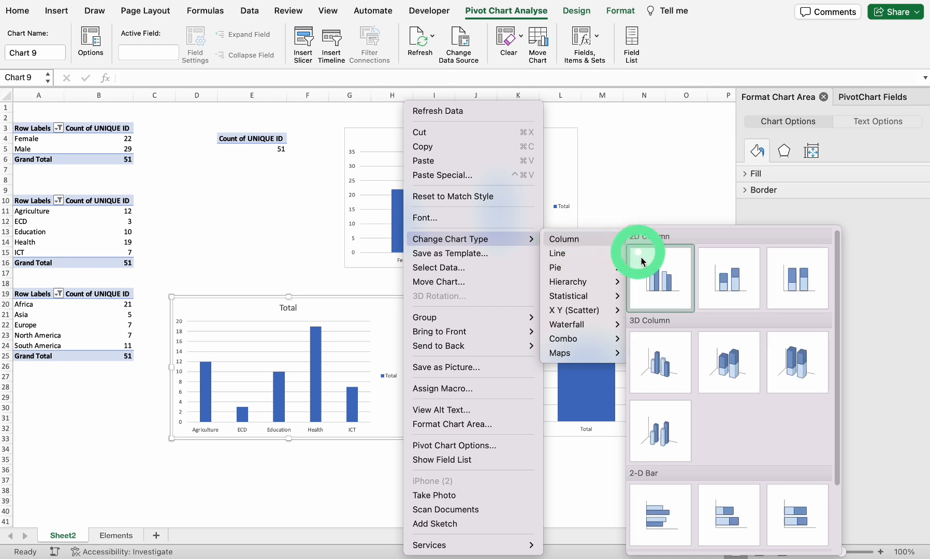
{"action": "scroll", "coordinate": [666, 342], "scroll_direction": "down", "scroll_amount": 2}
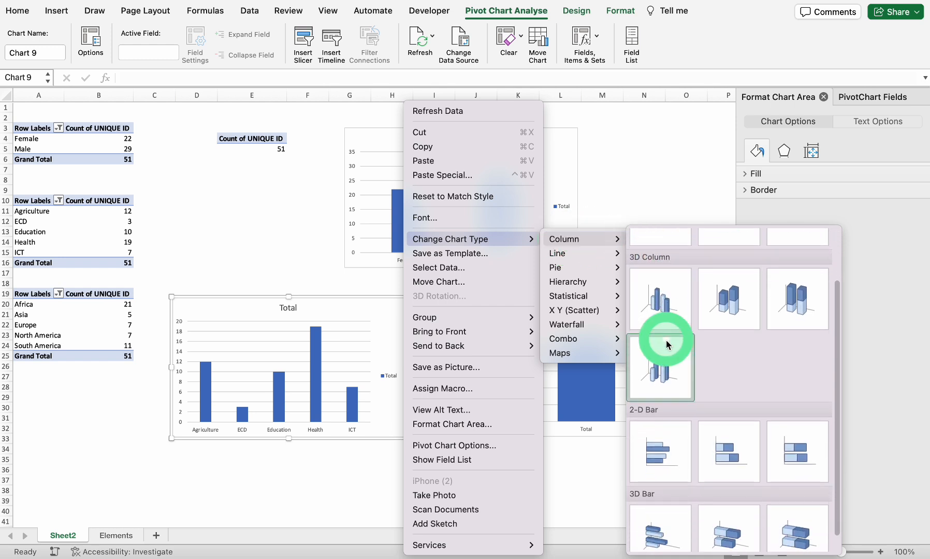
{"action": "left_click", "coordinate": [660, 445]}
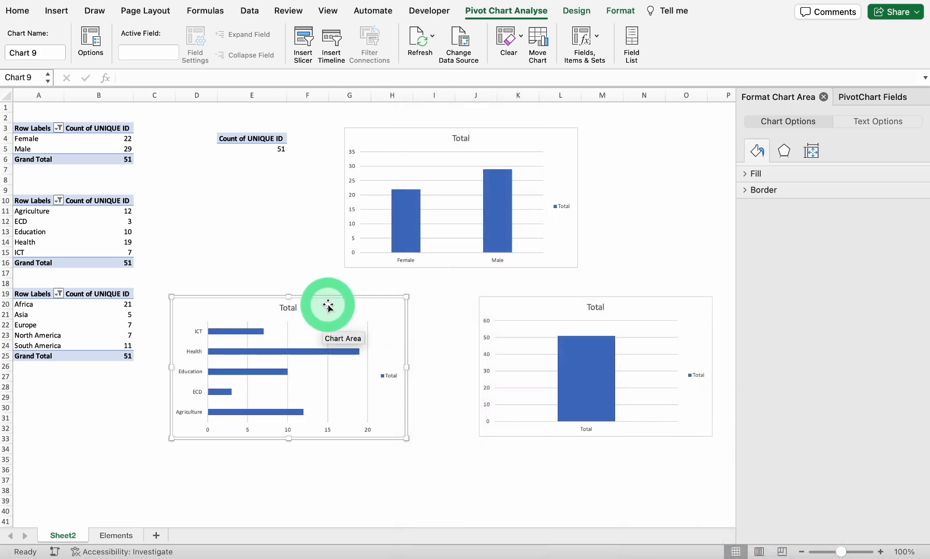
Step: Move the sector bar chart close beside the total chart and align the gender chart directly above the total chart
{"action": "left_click_drag", "start_coordinate": [334, 300], "coordinate": [391, 299]}
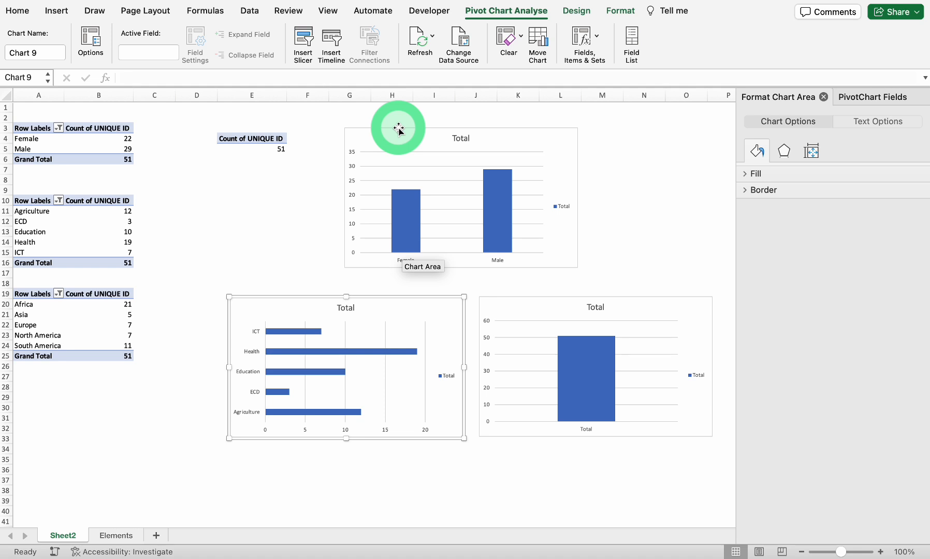
{"action": "left_click_drag", "start_coordinate": [398, 128], "coordinate": [533, 138]}
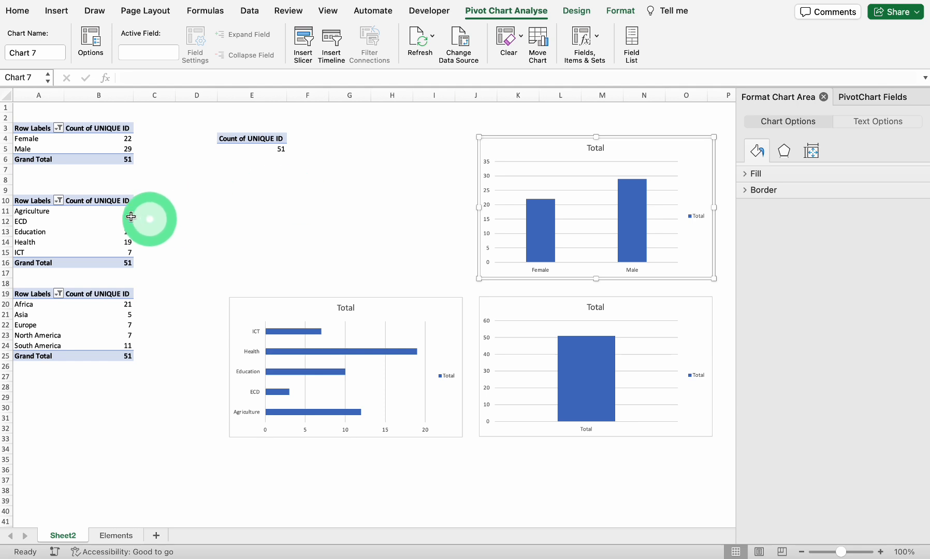
Step: Copy the sector names and counts in A11:B15 and paste them as a plain range starting at E10
{"action": "left_click_drag", "start_coordinate": [36, 212], "coordinate": [102, 253]}
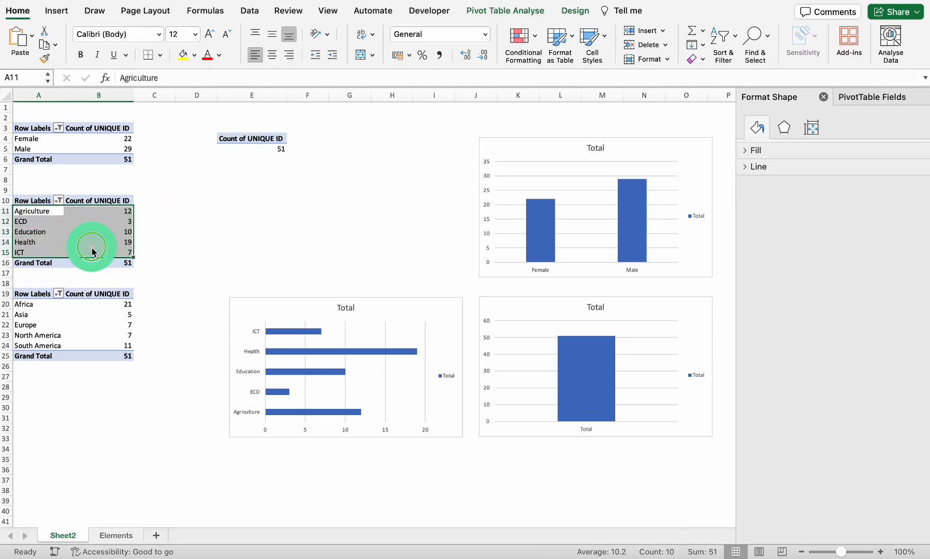
{"action": "right_click", "coordinate": [94, 248]}
{"action": "left_click", "coordinate": [118, 169]}
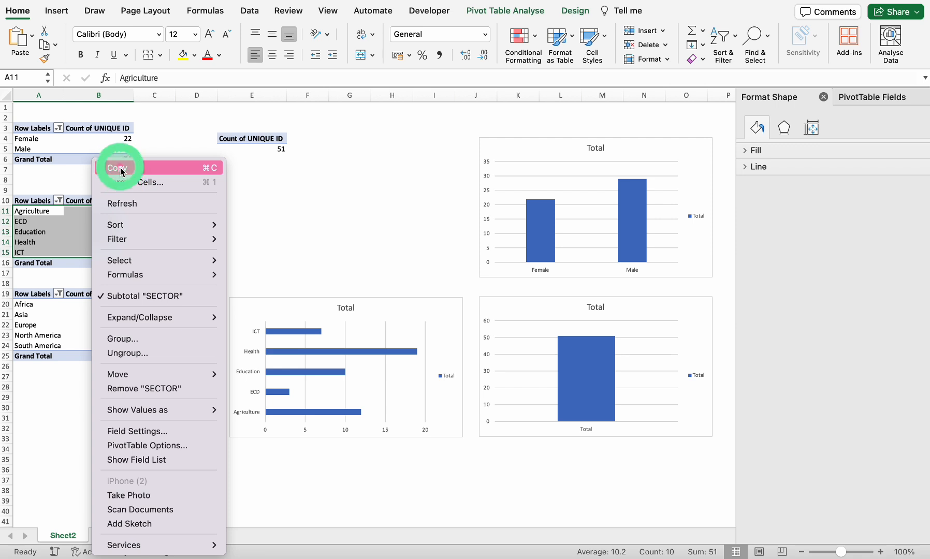
{"action": "right_click", "coordinate": [226, 197]}
{"action": "left_click", "coordinate": [244, 215]}
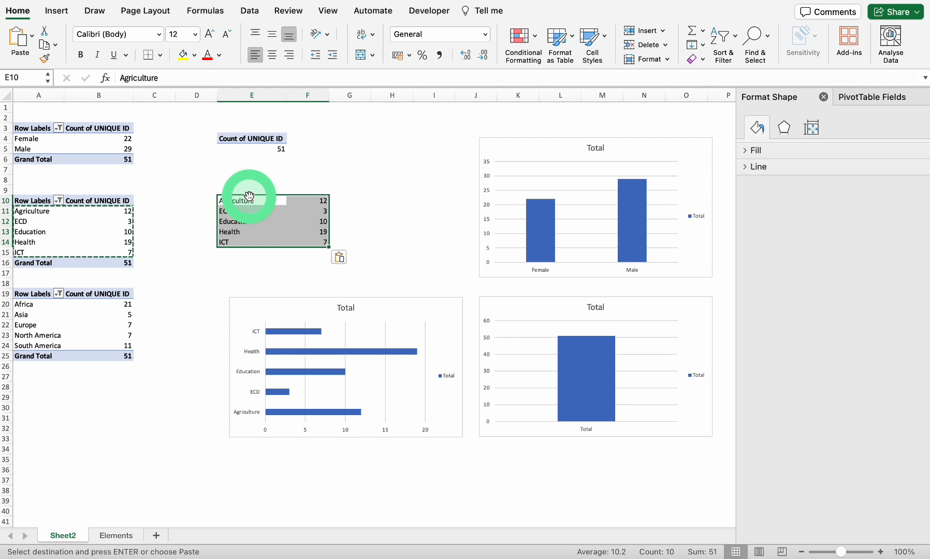
{"action": "left_click", "coordinate": [368, 204]}
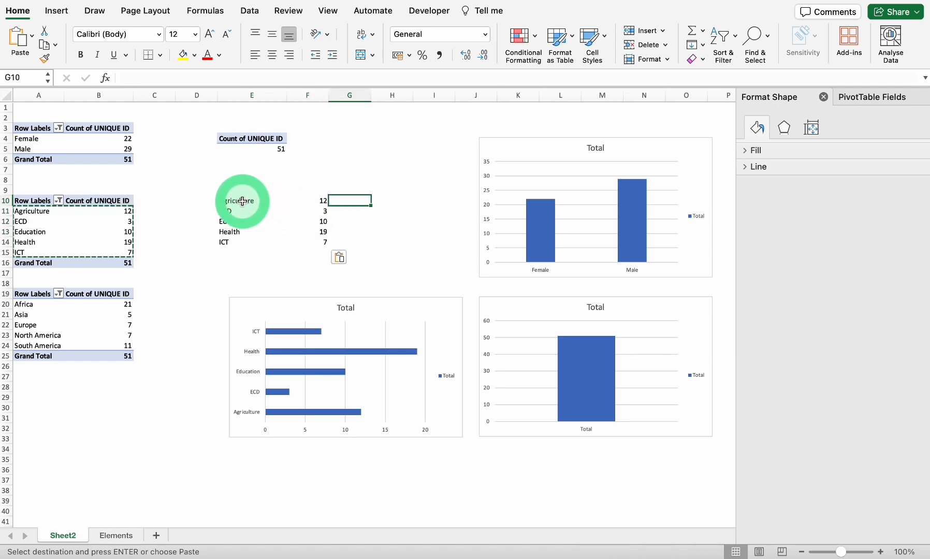
Step: Select the pasted sector data in E10:F14 and review the recommended chart types for it
{"action": "left_click_drag", "start_coordinate": [242, 201], "coordinate": [304, 242]}
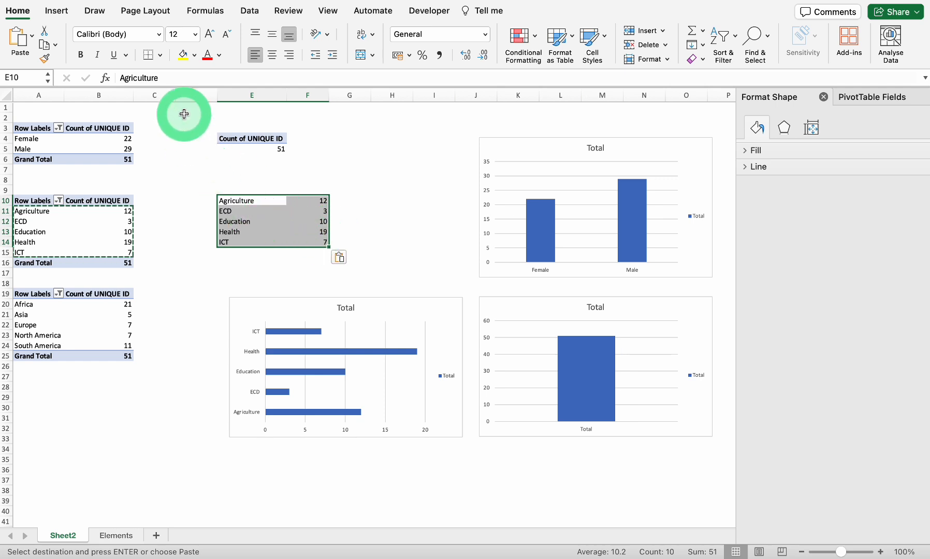
{"action": "left_click", "coordinate": [58, 11]}
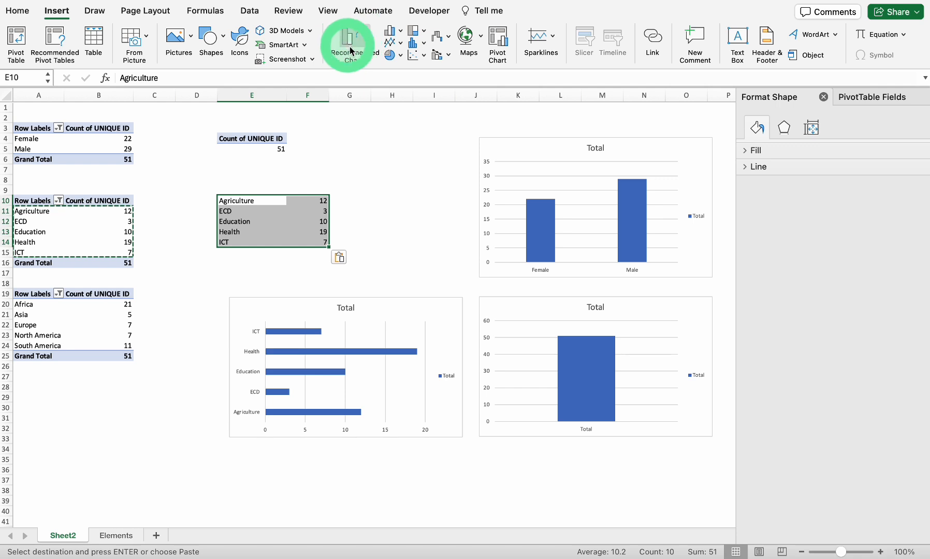
{"action": "left_click", "coordinate": [366, 36]}
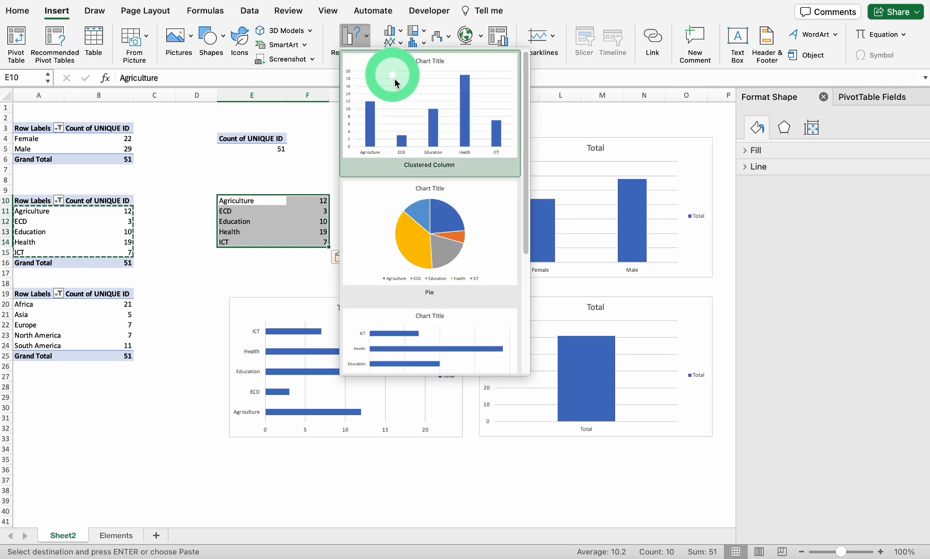
{"action": "scroll", "coordinate": [414, 147], "scroll_direction": "down", "scroll_amount": 3}
{"action": "scroll", "coordinate": [421, 158], "scroll_direction": "down", "scroll_amount": 3}
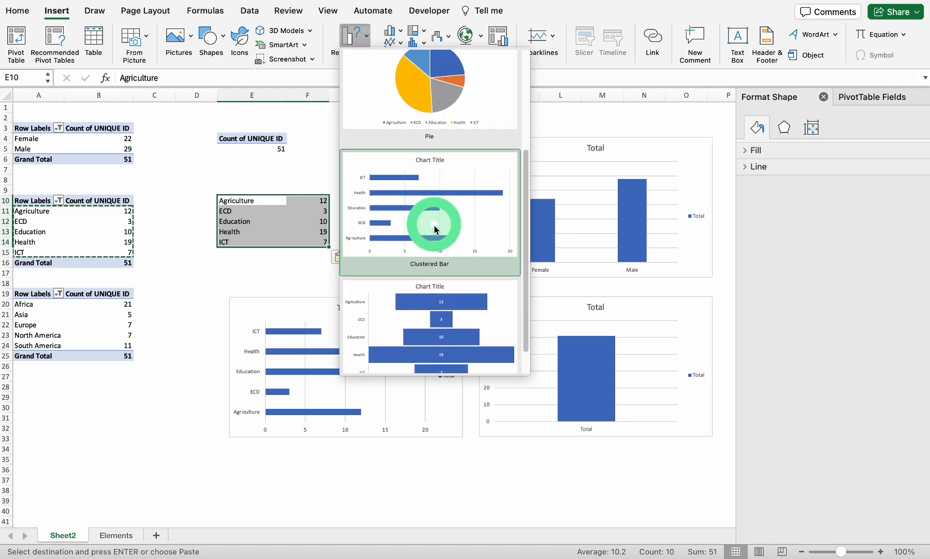
{"action": "scroll", "coordinate": [434, 229], "scroll_direction": "up", "scroll_amount": 5}
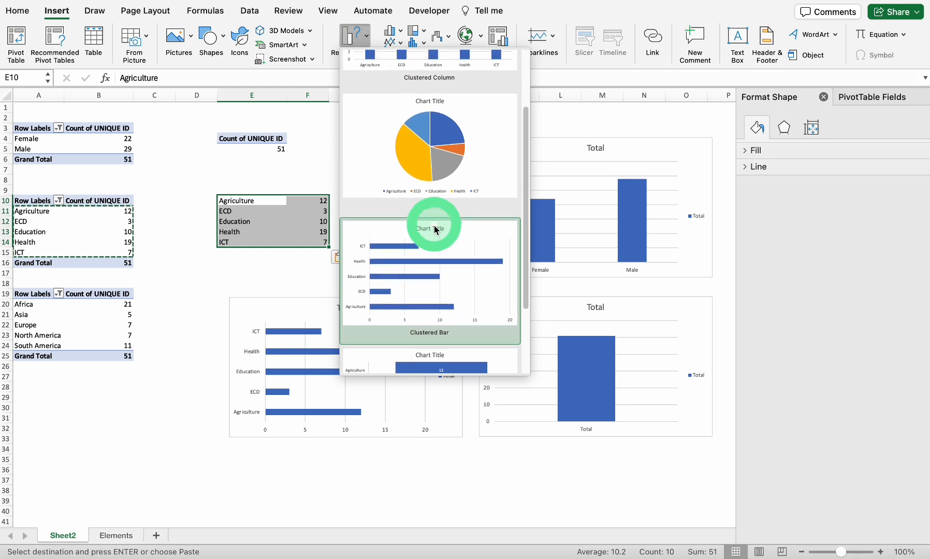
{"action": "scroll", "coordinate": [434, 230], "scroll_direction": "up", "scroll_amount": 1}
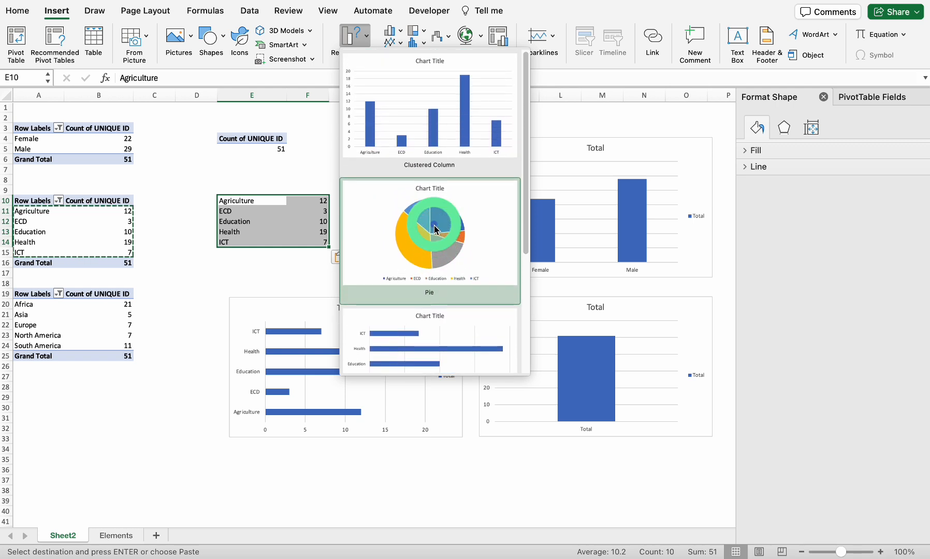
{"action": "scroll", "coordinate": [381, 259], "scroll_direction": "down", "scroll_amount": 5}
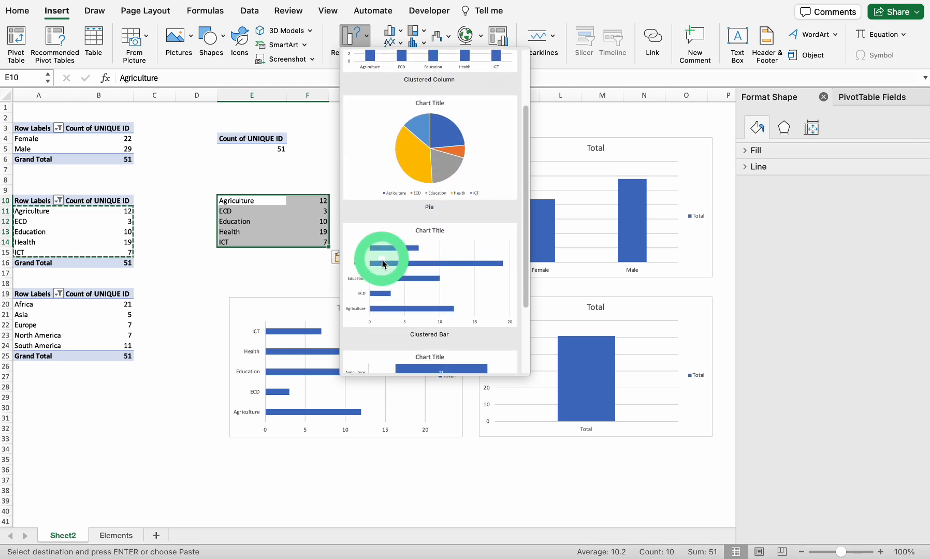
{"action": "scroll", "coordinate": [381, 259], "scroll_direction": "up", "scroll_amount": 5}
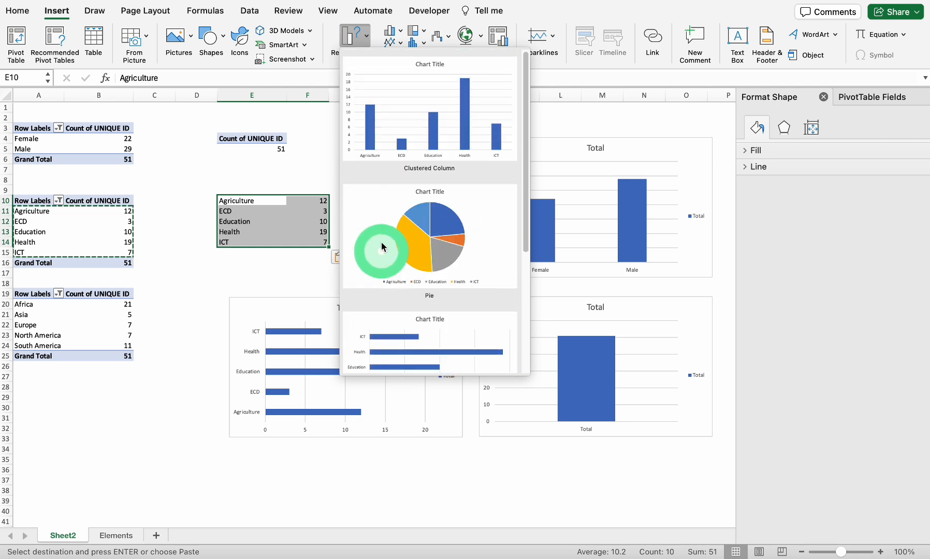
Step: Insert a 2D clustered column chart from the pasted sector data and move it directly above the sector bar chart
{"action": "left_click", "coordinate": [402, 34]}
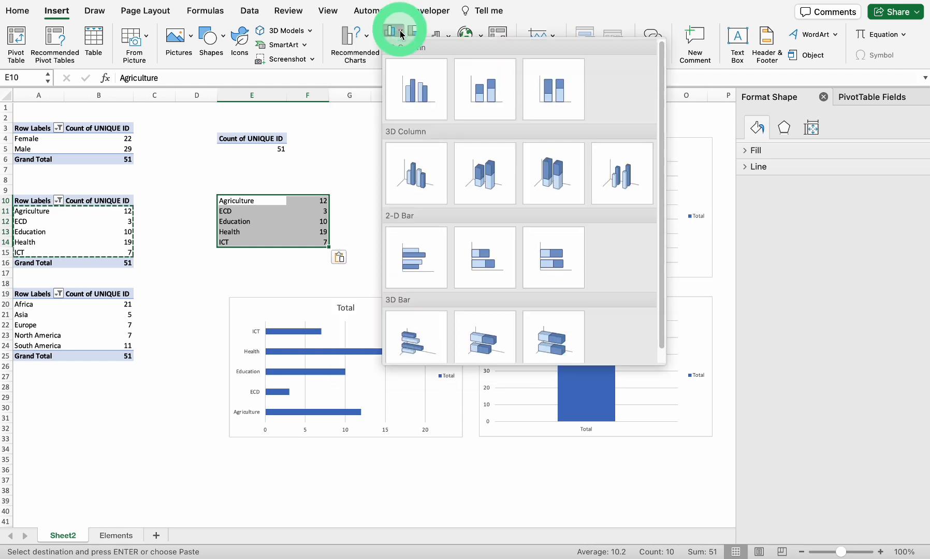
{"action": "scroll", "coordinate": [433, 232], "scroll_direction": "down", "scroll_amount": 1}
{"action": "scroll", "coordinate": [433, 232], "scroll_direction": "up", "scroll_amount": 1}
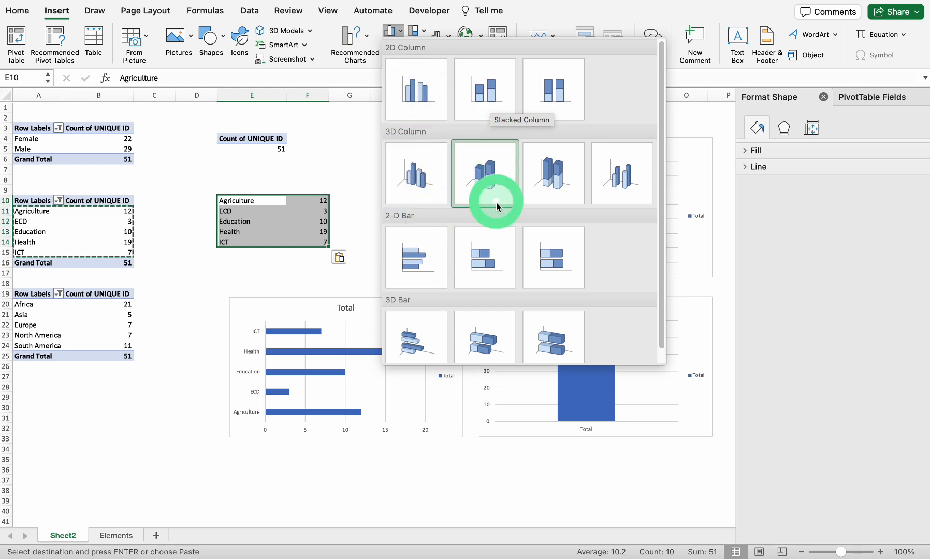
{"action": "scroll", "coordinate": [496, 203], "scroll_direction": "down", "scroll_amount": 1}
{"action": "scroll", "coordinate": [496, 203], "scroll_direction": "up", "scroll_amount": 1}
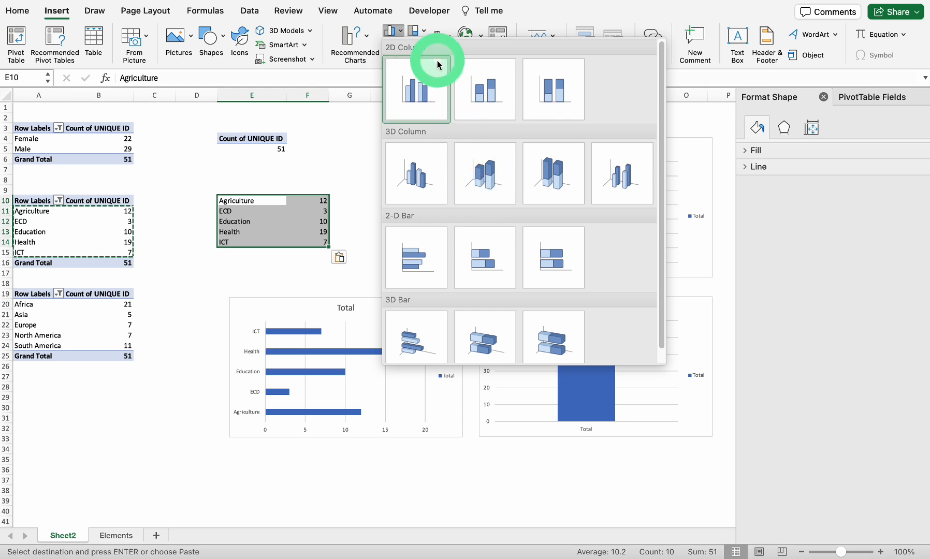
{"action": "left_click", "coordinate": [423, 107]}
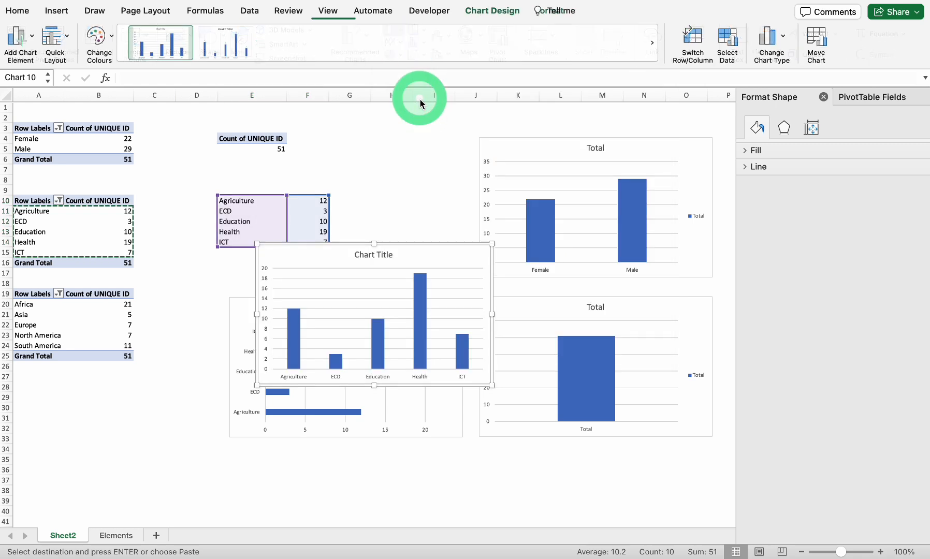
{"action": "left_click_drag", "start_coordinate": [411, 246], "coordinate": [383, 149]}
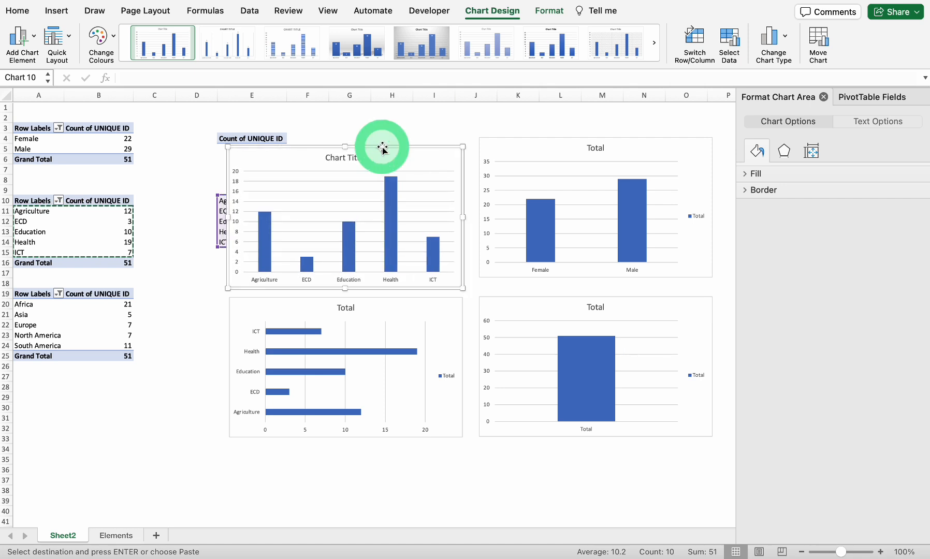
Step: Delete the sector pivot bar chart and put a copy of the sector column chart in its place
{"action": "left_click", "coordinate": [462, 325]}
{"action": "key", "text": "Delete"}
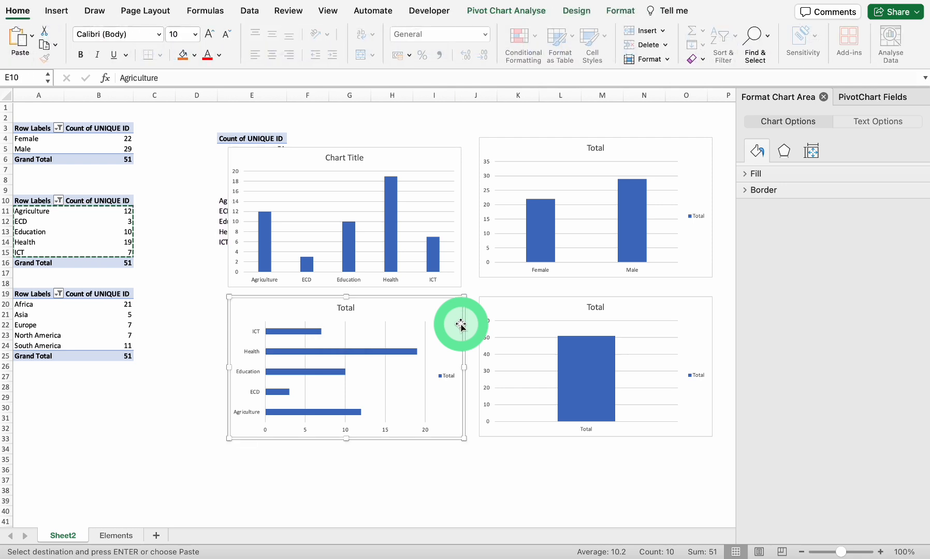
{"action": "left_click", "coordinate": [459, 163]}
{"action": "right_click", "coordinate": [461, 160]}
{"action": "left_click", "coordinate": [478, 147]}
{"action": "left_click", "coordinate": [327, 357]}
{"action": "right_click", "coordinate": [327, 358]}
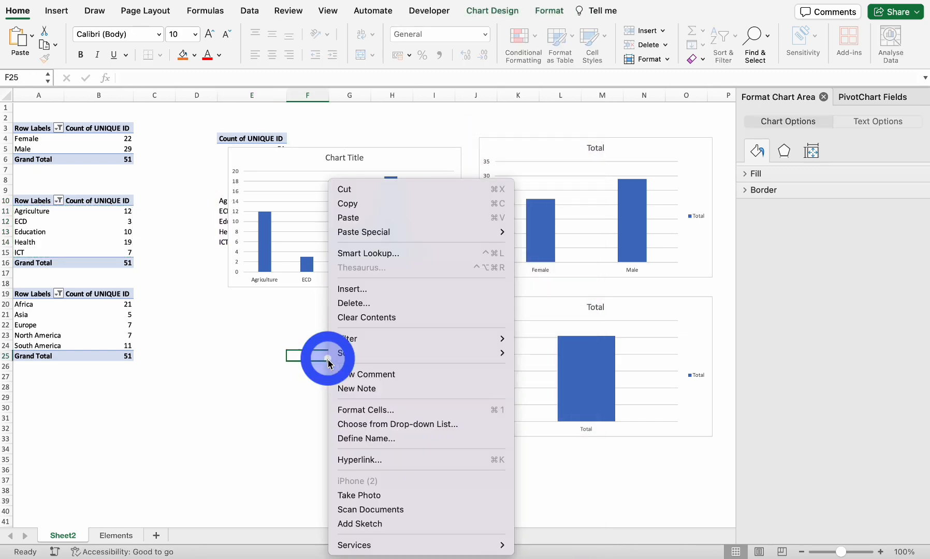
{"action": "left_click", "coordinate": [354, 218]}
{"action": "left_click_drag", "start_coordinate": [452, 346], "coordinate": [404, 302]}
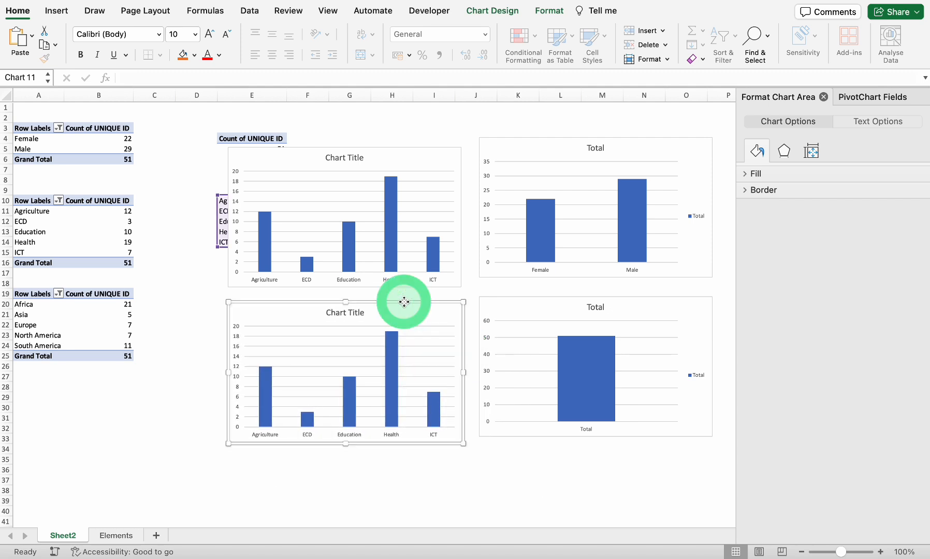
Step: Change the copied lower sector chart's type to a 3D clustered column chart
{"action": "right_click", "coordinate": [449, 306]}
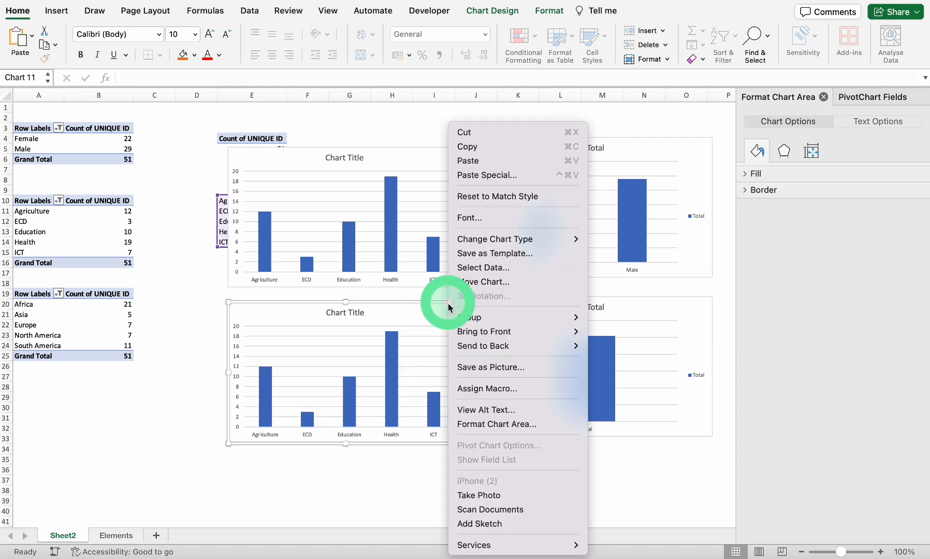
{"action": "mouse_move", "coordinate": [492, 239]}
{"action": "mouse_move", "coordinate": [622, 242]}
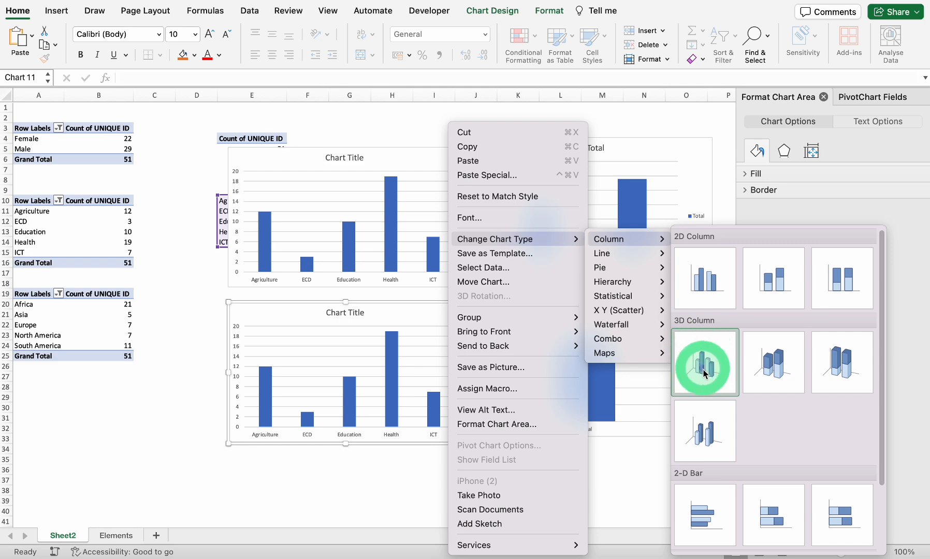
{"action": "left_click", "coordinate": [704, 373]}
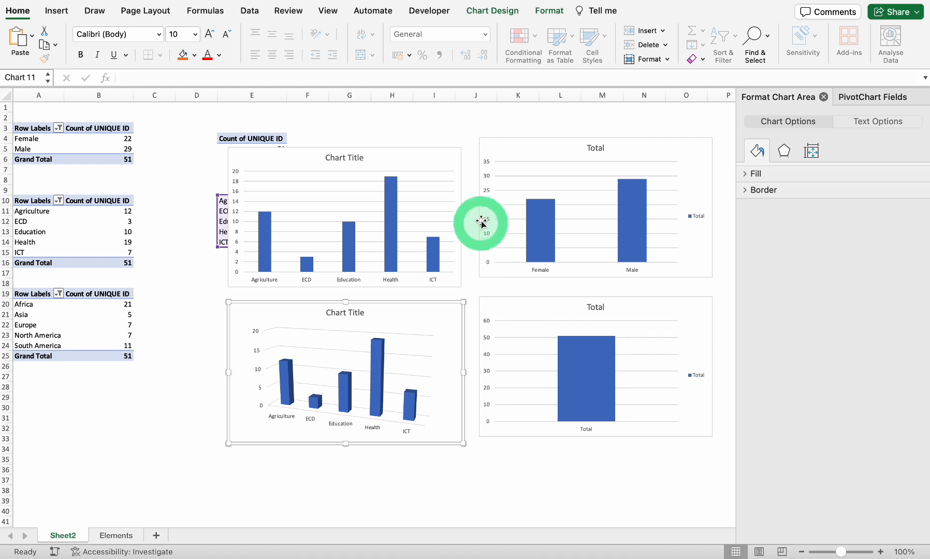
Step: Delete the gender pivot chart and the total count pivot chart
{"action": "left_click", "coordinate": [550, 140]}
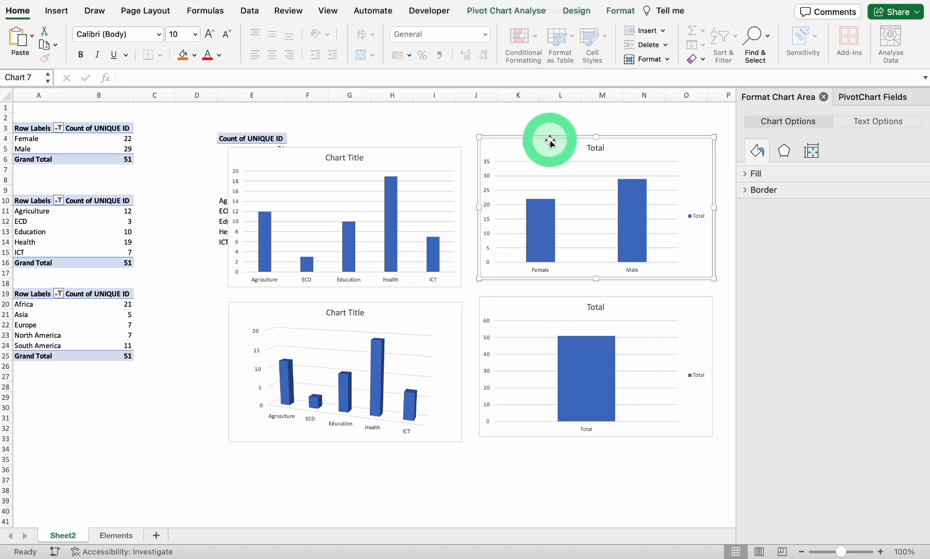
{"action": "key", "text": "Delete"}
{"action": "left_click", "coordinate": [571, 299]}
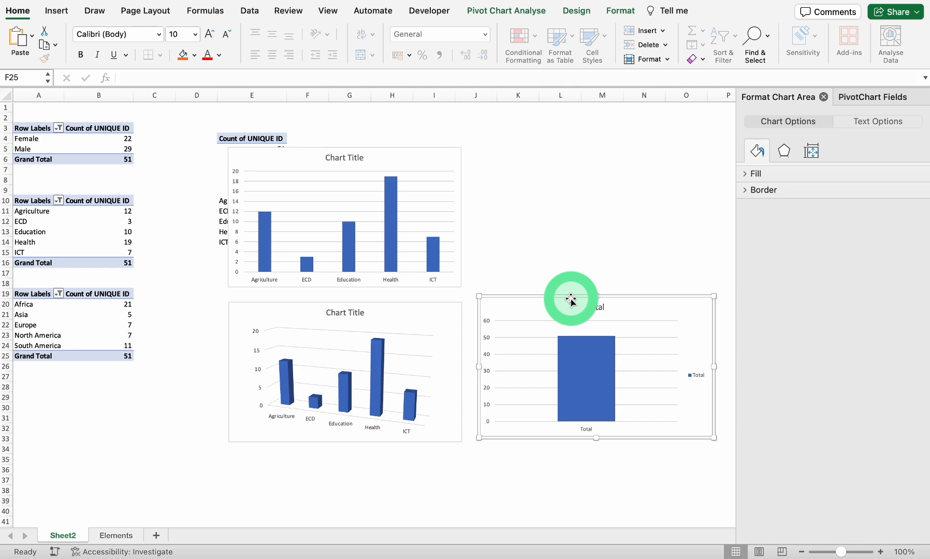
{"action": "key", "text": "Delete"}
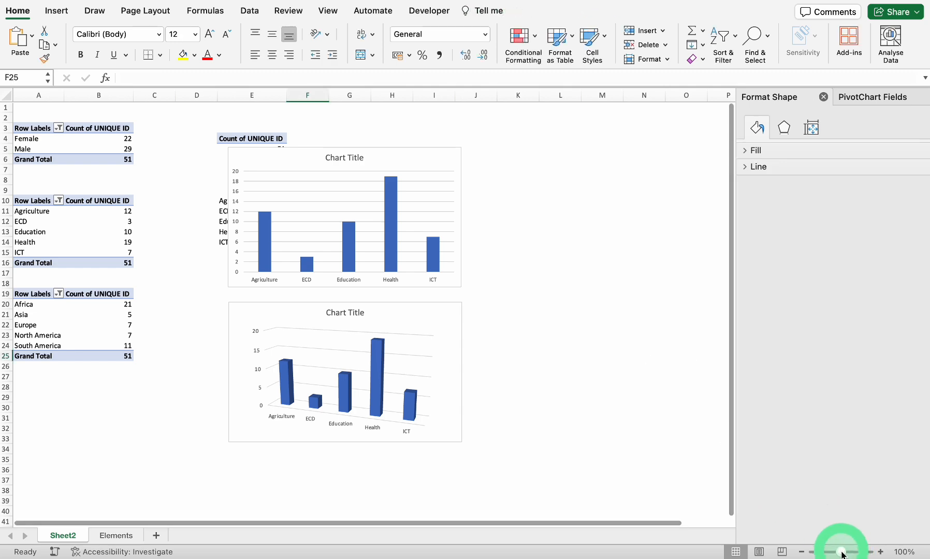
Step: Enlarge the sheet view to 128% and compare how readable the sector values are in the 2D and 3D column charts
{"action": "left_click_drag", "start_coordinate": [842, 554], "coordinate": [842, 553]}
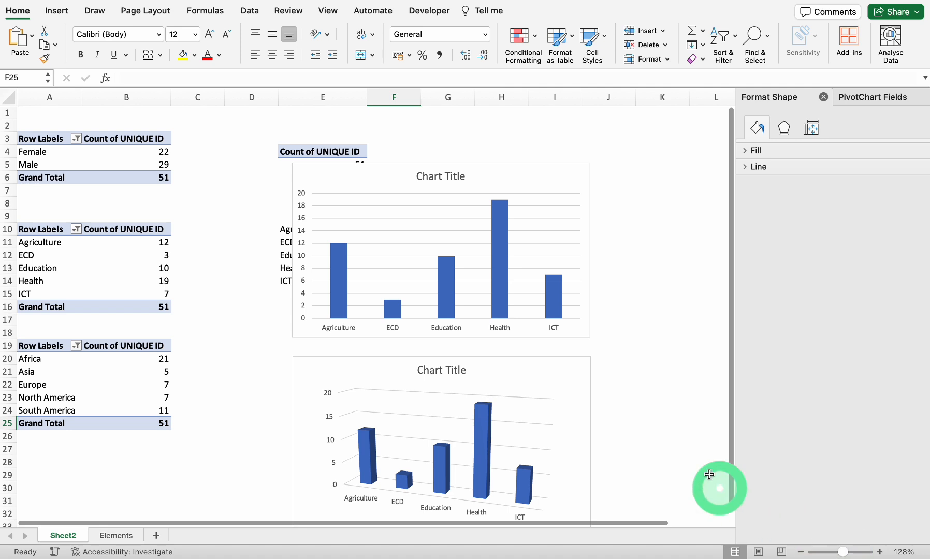
{"action": "scroll", "coordinate": [662, 332], "scroll_direction": "down", "scroll_amount": 3}
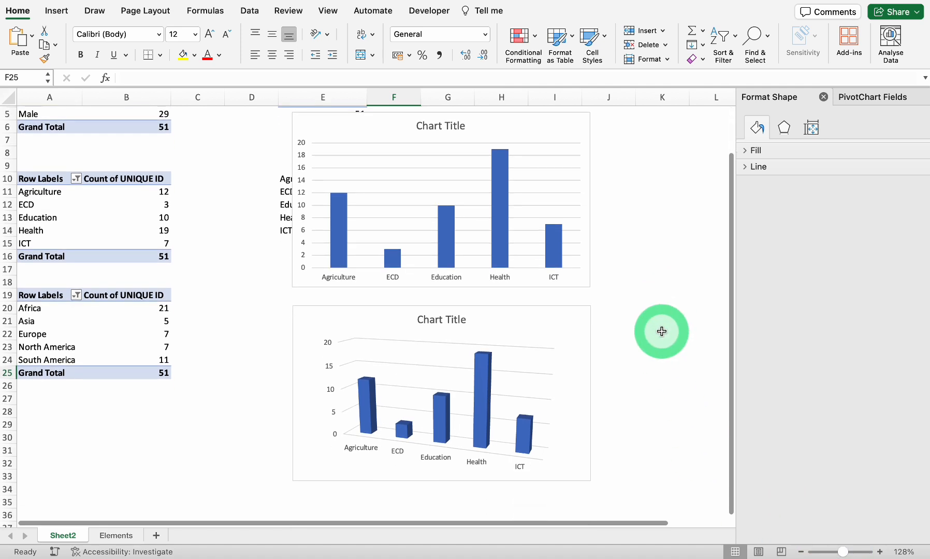
{"action": "scroll", "coordinate": [662, 332], "scroll_direction": "up", "scroll_amount": 2}
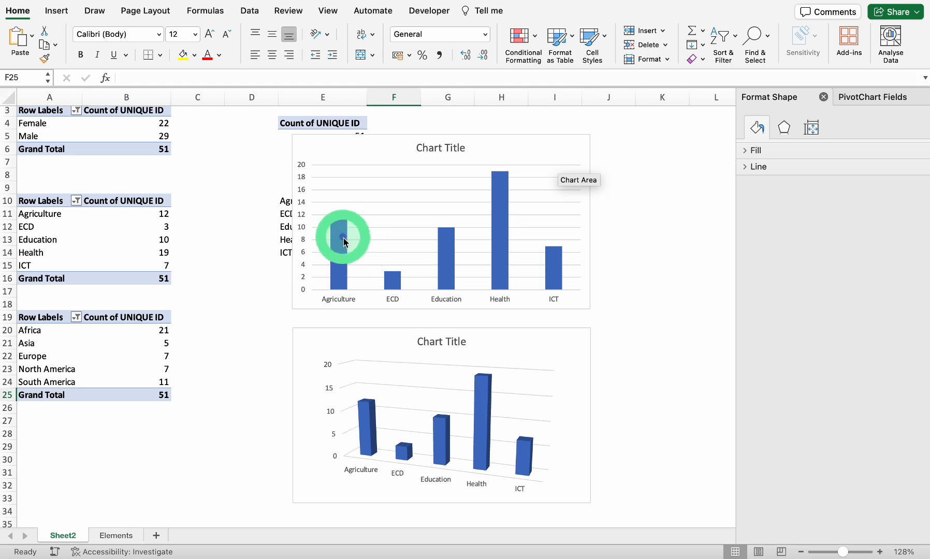
{"action": "mouse_move", "coordinate": [520, 181]}
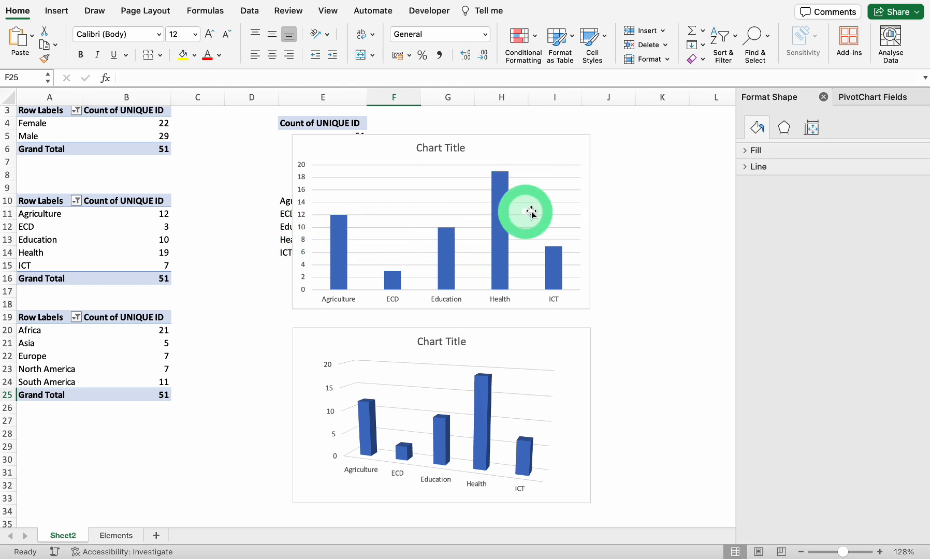
{"action": "mouse_move", "coordinate": [346, 273]}
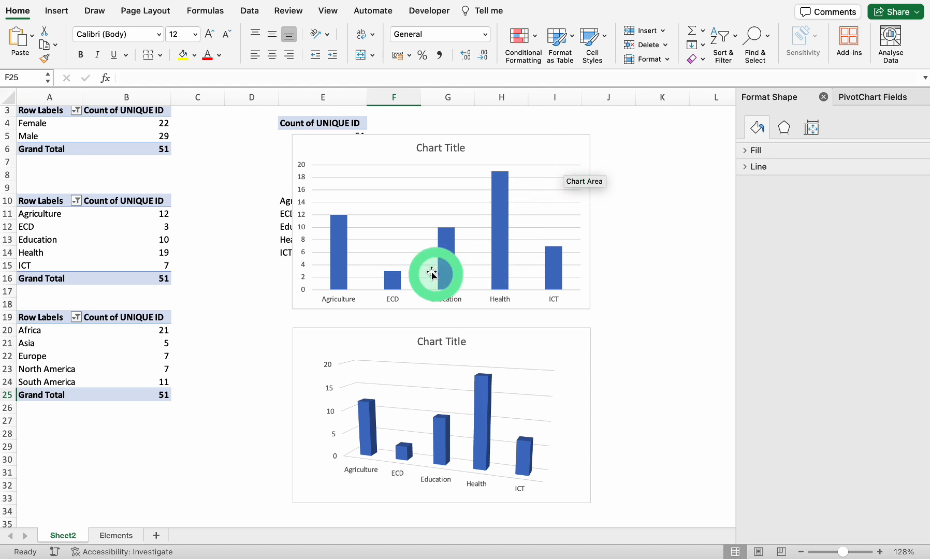
{"action": "mouse_move", "coordinate": [520, 267]}
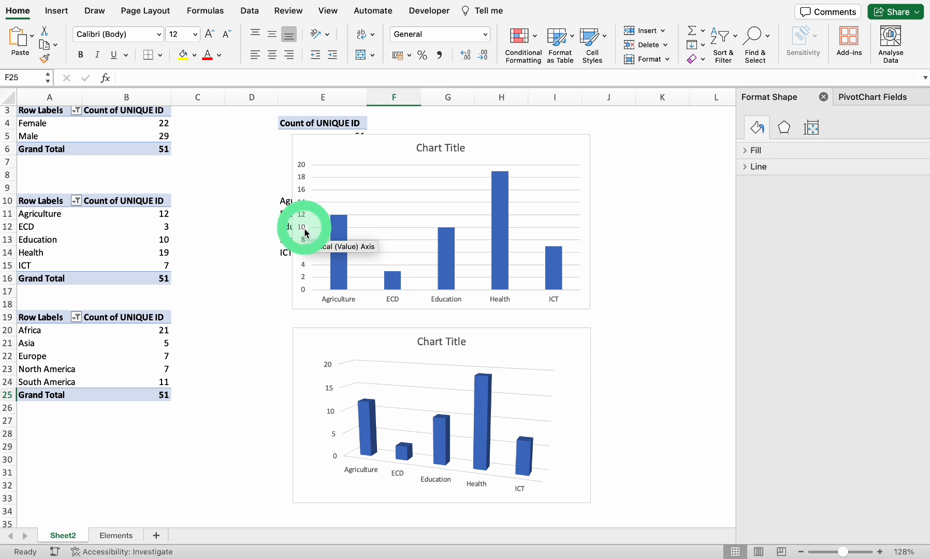
{"action": "mouse_move", "coordinate": [446, 241]}
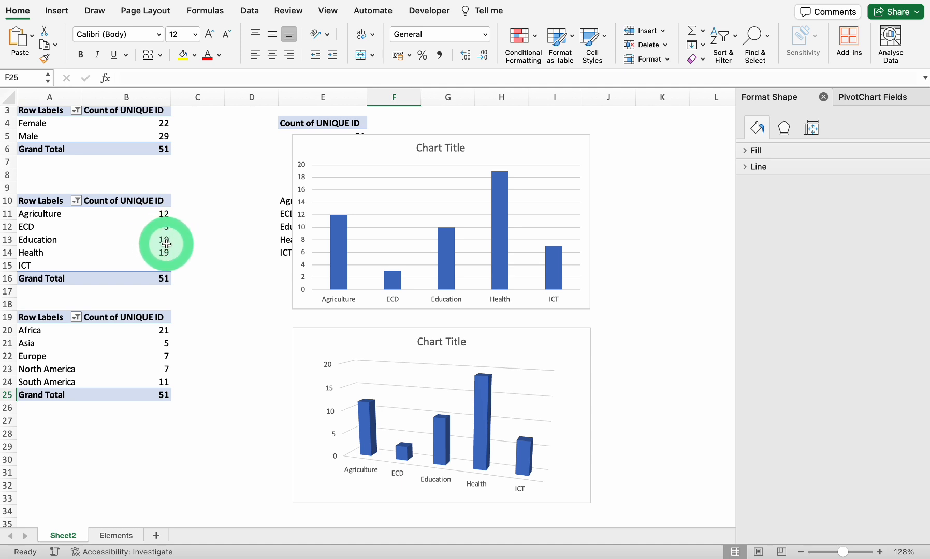
{"action": "mouse_move", "coordinate": [458, 304]}
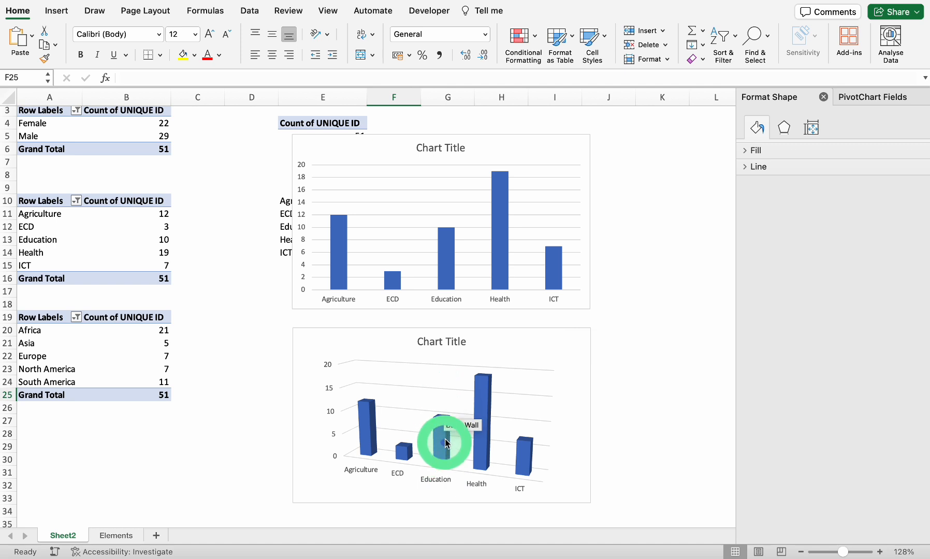
{"action": "mouse_move", "coordinate": [444, 427]}
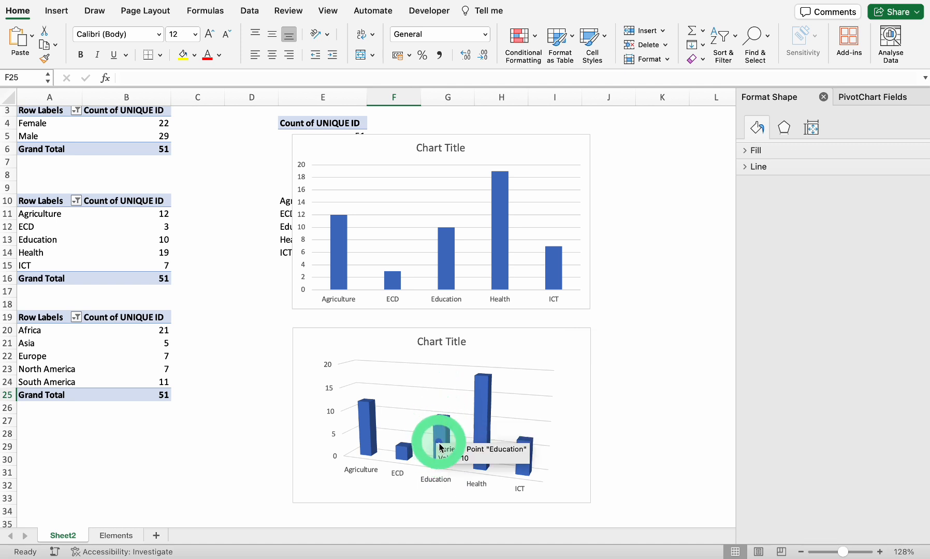
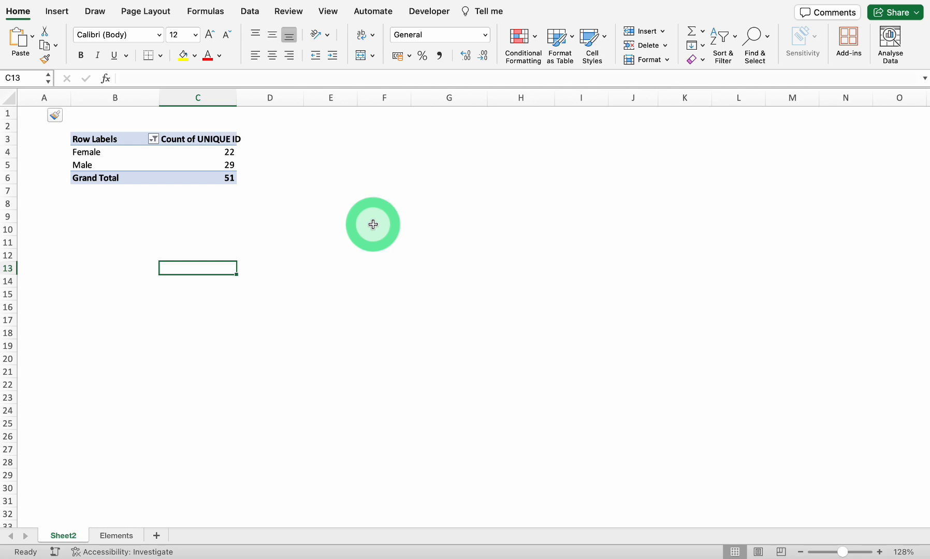
Step: Insert a clustered column pivot chart from the Female/Male pivot table and place it just below the table
{"action": "left_click", "coordinate": [198, 153]}
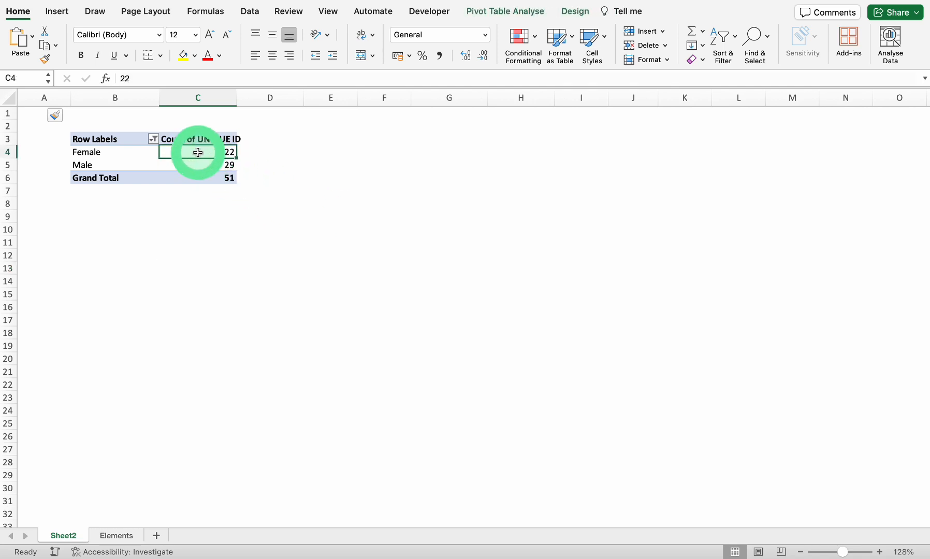
{"action": "left_click", "coordinate": [504, 12]}
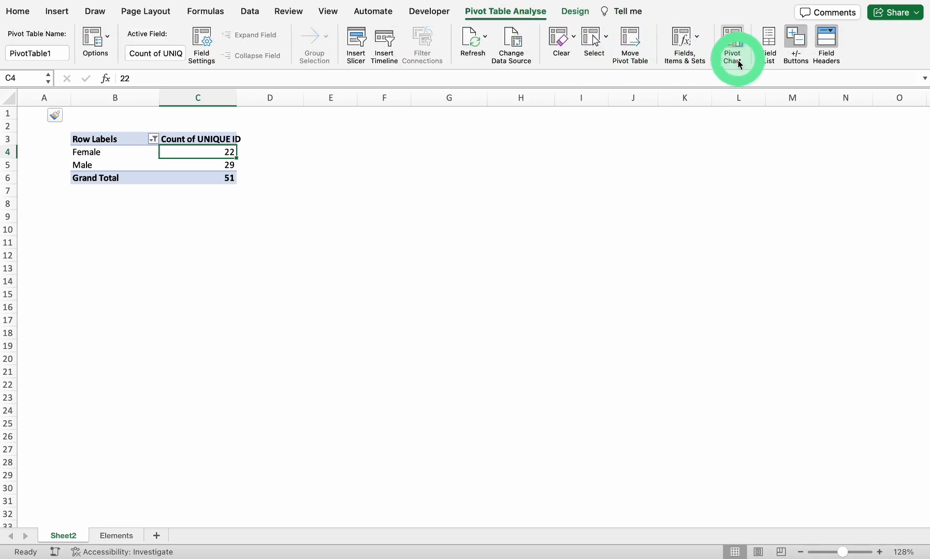
{"action": "left_click", "coordinate": [735, 40]}
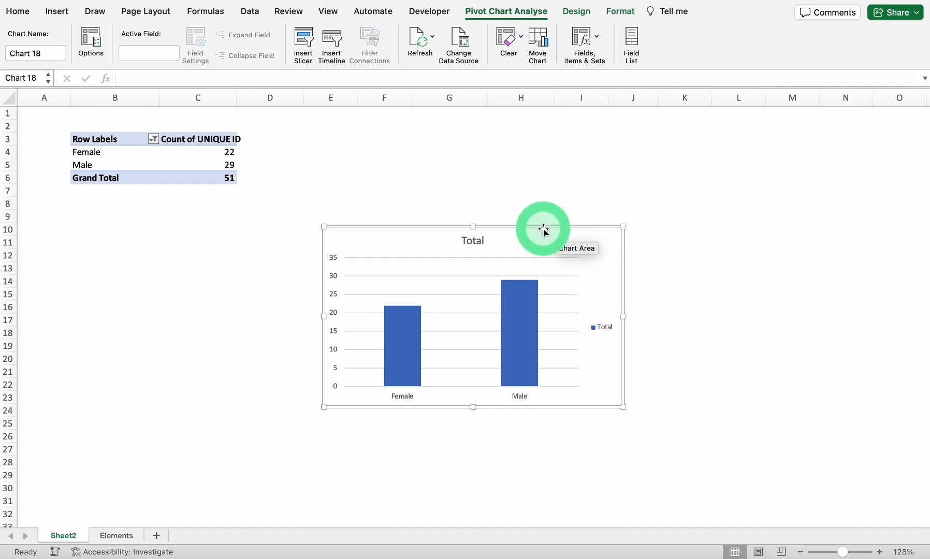
{"action": "left_click_drag", "start_coordinate": [542, 229], "coordinate": [288, 212]}
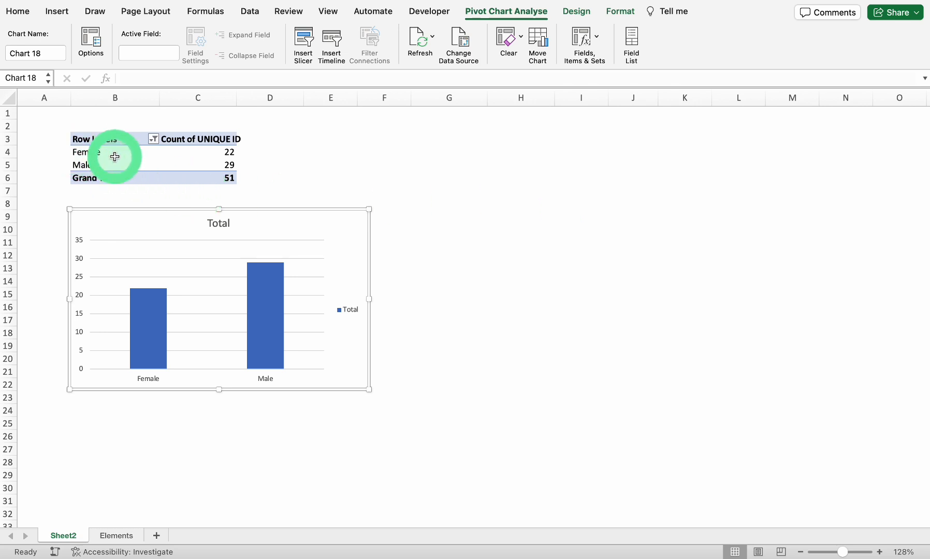
Step: Insert a 2D pie chart from the Female and Male rows and place it beside the column chart
{"action": "left_click_drag", "start_coordinate": [93, 152], "coordinate": [214, 164]}
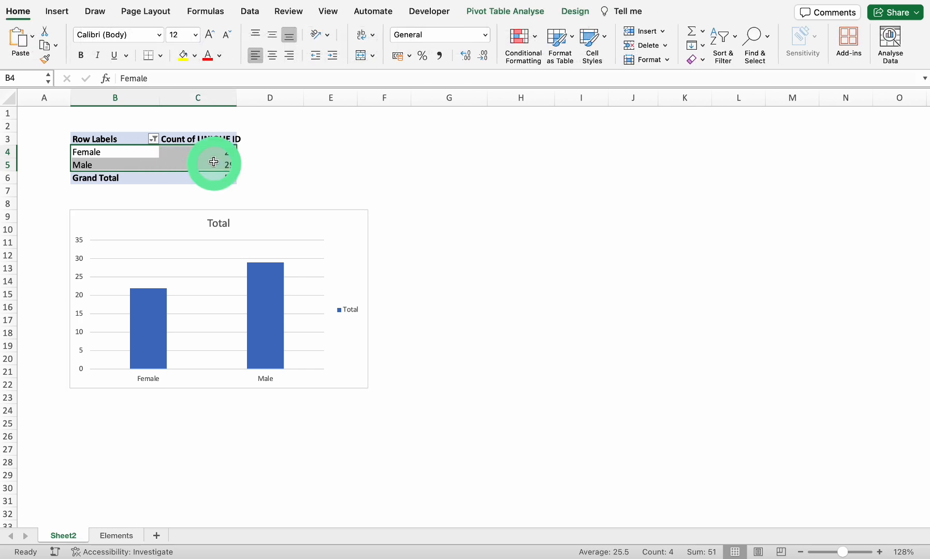
{"action": "left_click", "coordinate": [58, 12]}
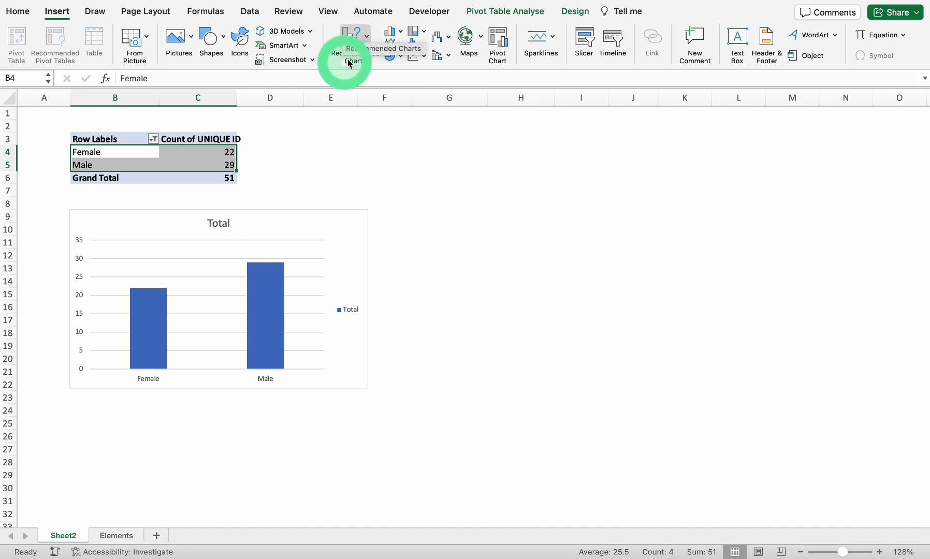
{"action": "left_click", "coordinate": [366, 37]}
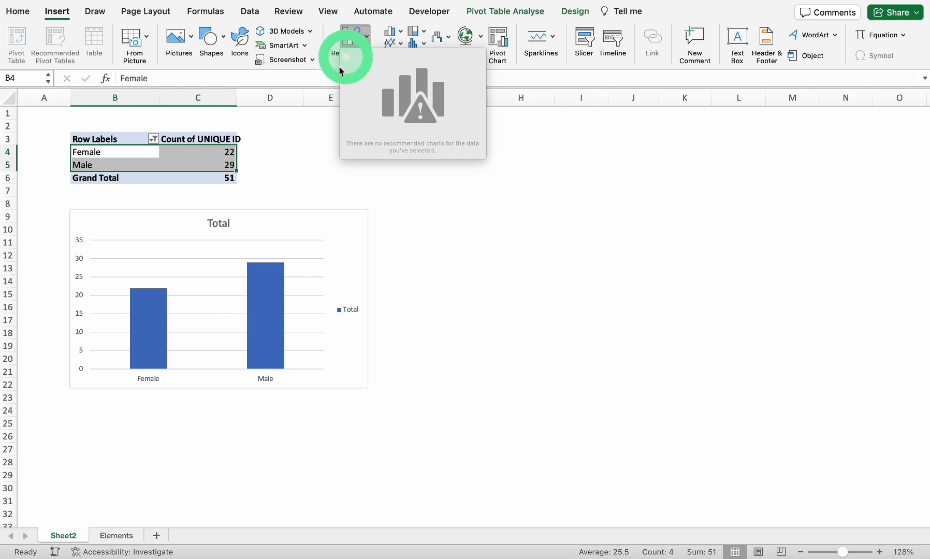
{"action": "left_click", "coordinate": [397, 36]}
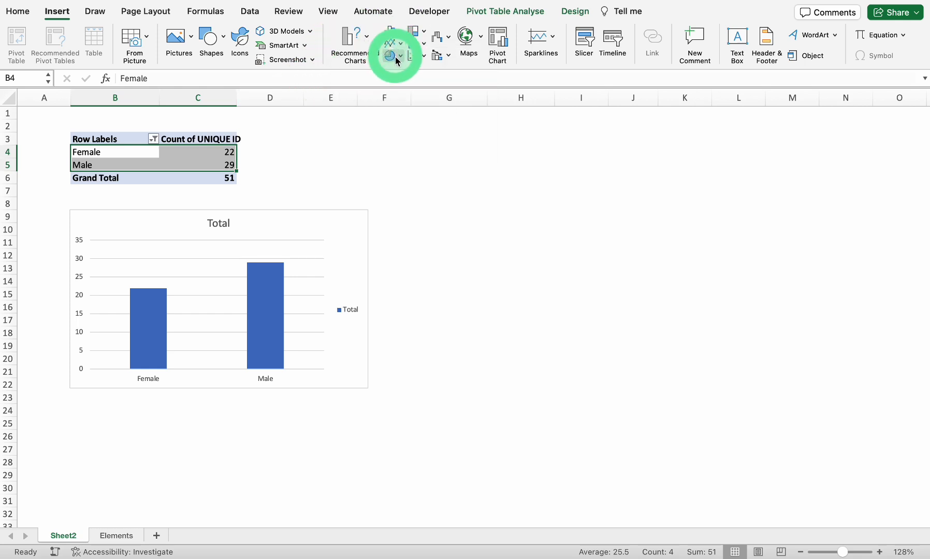
{"action": "left_click", "coordinate": [400, 56]}
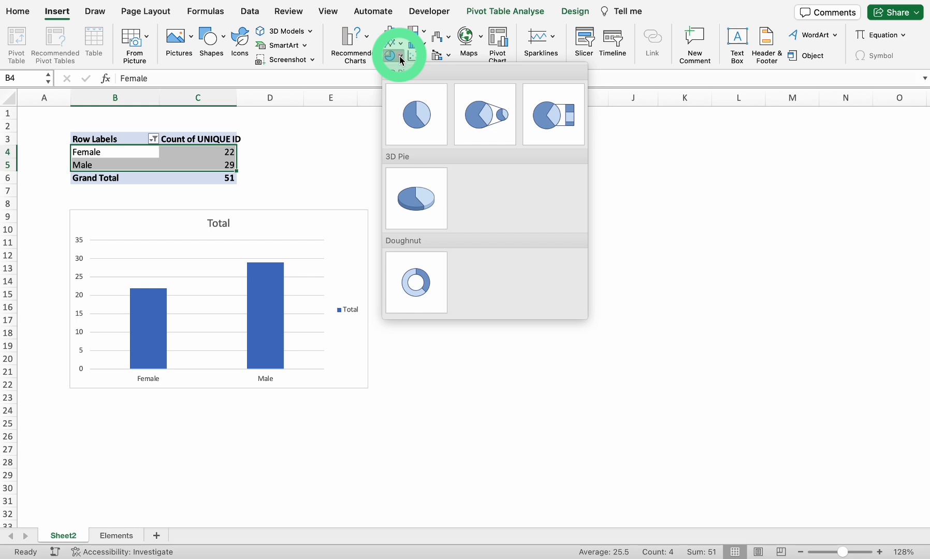
{"action": "left_click", "coordinate": [417, 117]}
{"action": "left_click_drag", "start_coordinate": [541, 228], "coordinate": [599, 213]}
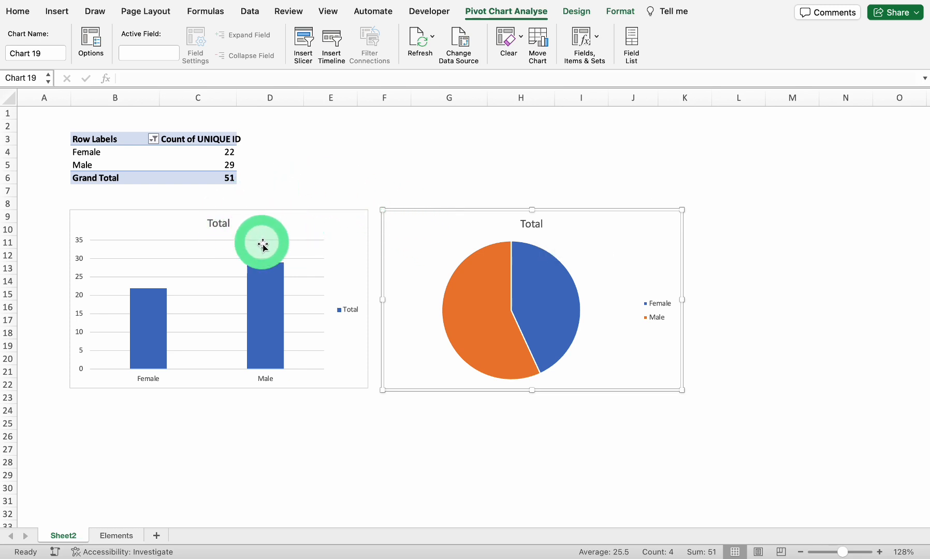
Step: Compare the gender column chart with the pie chart and delete both charts
{"action": "left_click", "coordinate": [279, 214]}
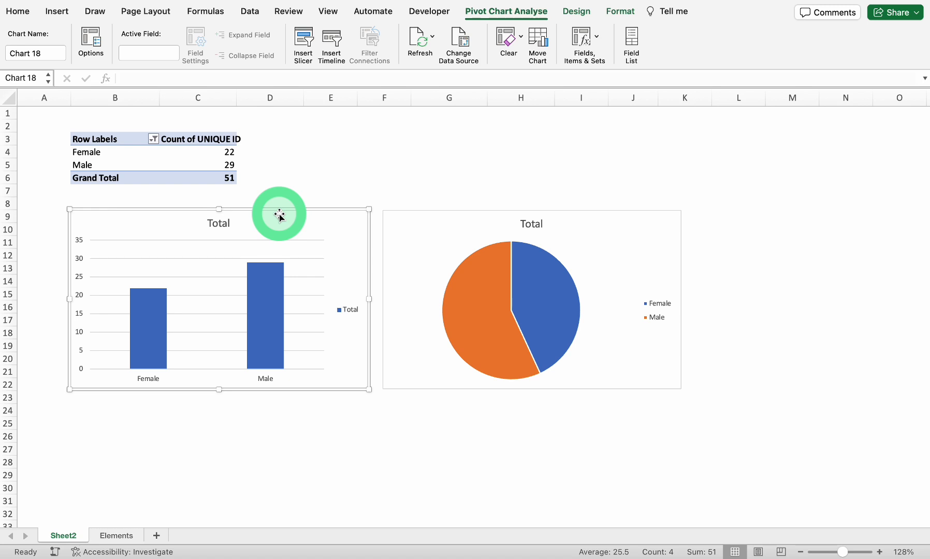
{"action": "left_click", "coordinate": [447, 214]}
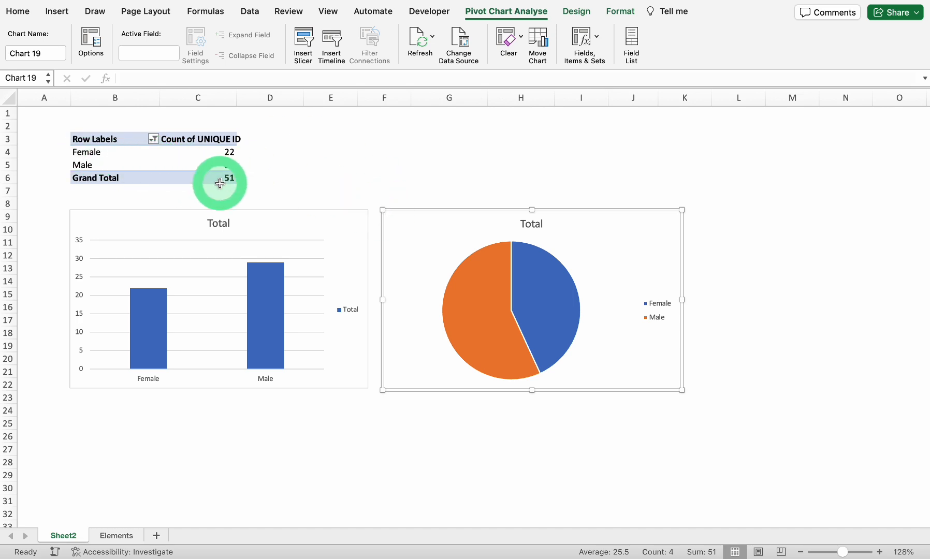
{"action": "left_click", "coordinate": [348, 213]}
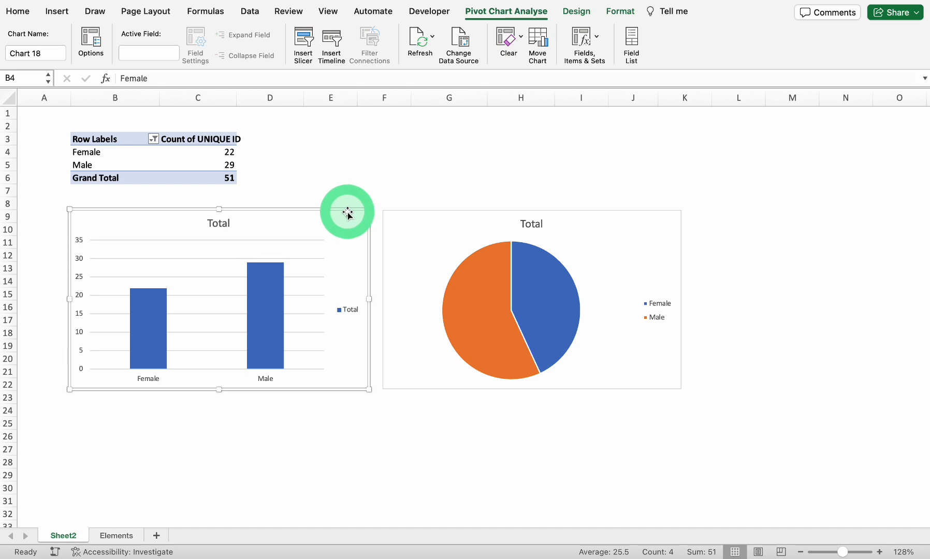
{"action": "key", "text": "Delete"}
{"action": "left_click", "coordinate": [419, 214]}
{"action": "key", "text": "Delete"}
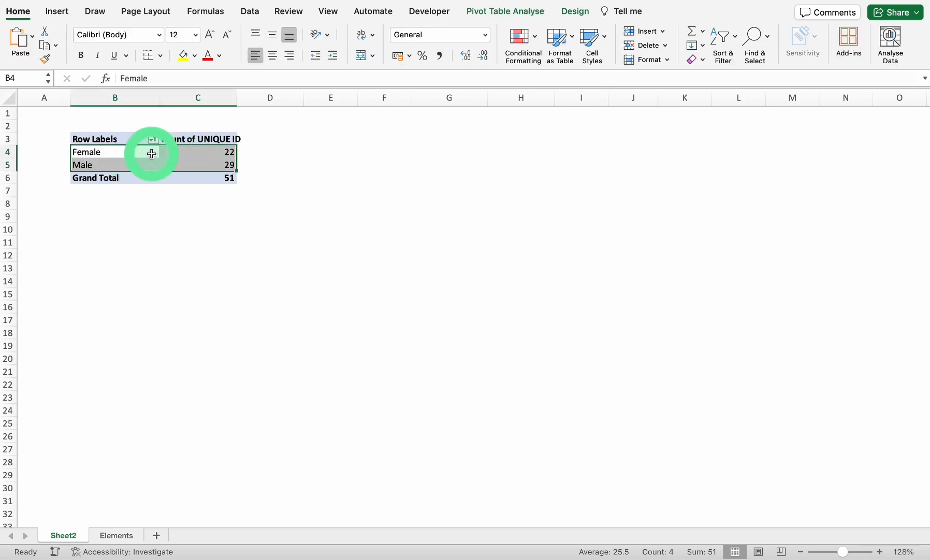
Step: Add the DISCOUNT field to the columns of the gender pivot table
{"action": "left_click", "coordinate": [152, 154]}
{"action": "left_click", "coordinate": [518, 11]}
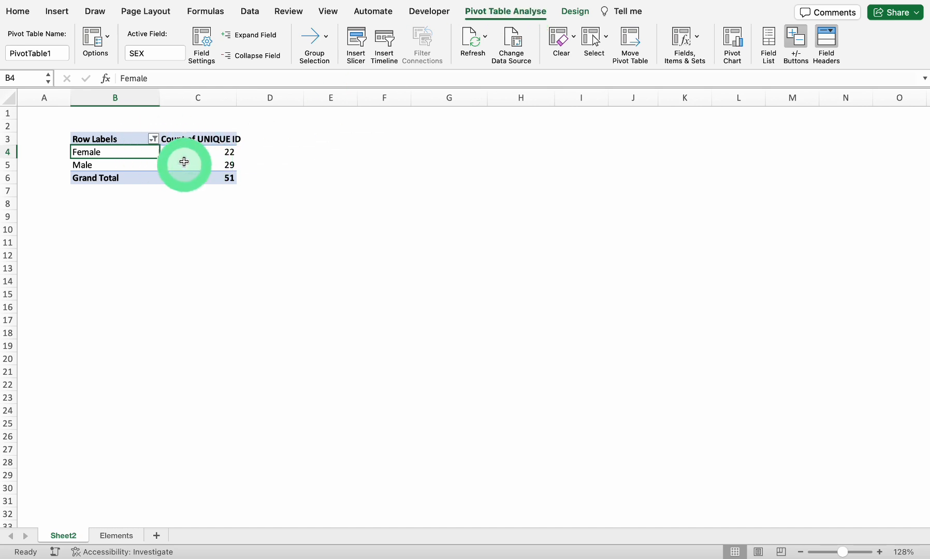
{"action": "left_click", "coordinate": [769, 41]}
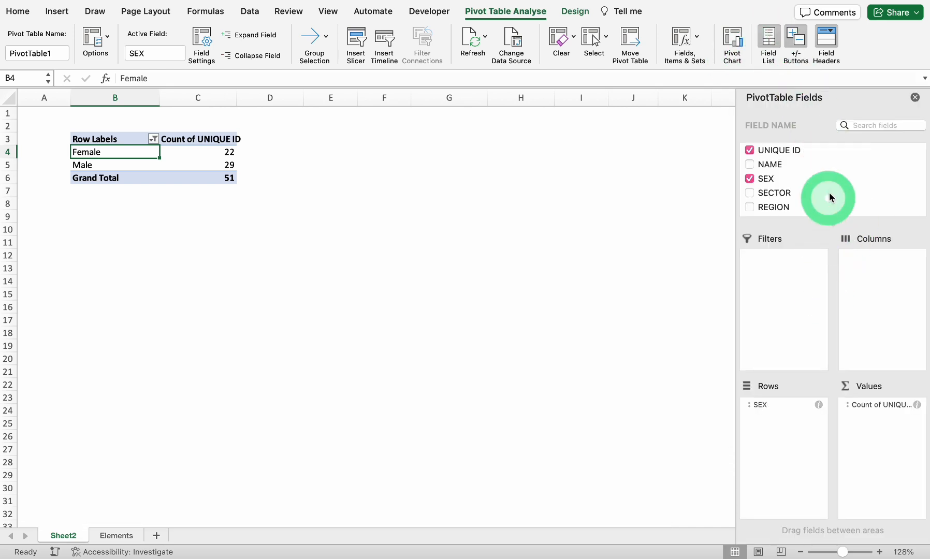
{"action": "scroll", "coordinate": [809, 184], "scroll_direction": "down", "scroll_amount": 2}
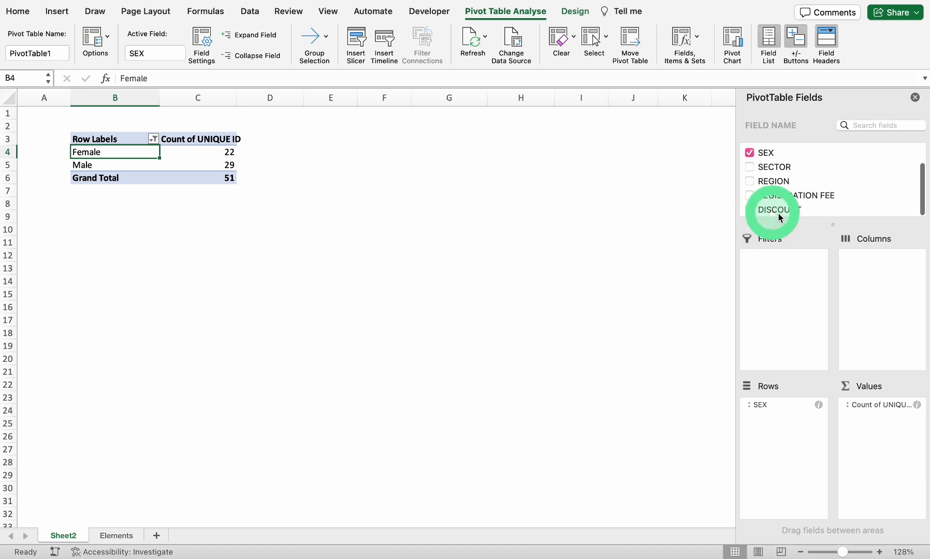
{"action": "left_click_drag", "start_coordinate": [788, 214], "coordinate": [882, 280]}
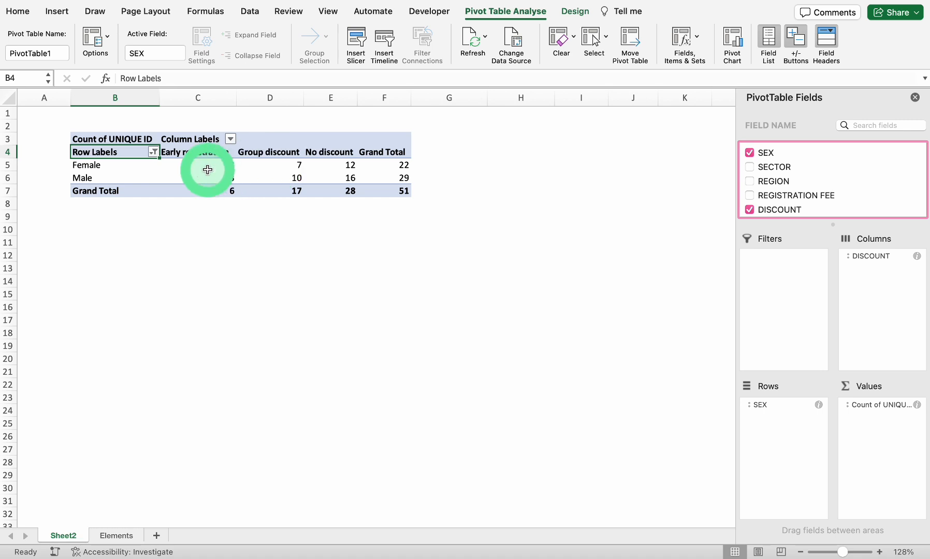
Step: Insert a clustered column pivot chart of discount types by gender and place it just below the pivot table
{"action": "left_click", "coordinate": [293, 165]}
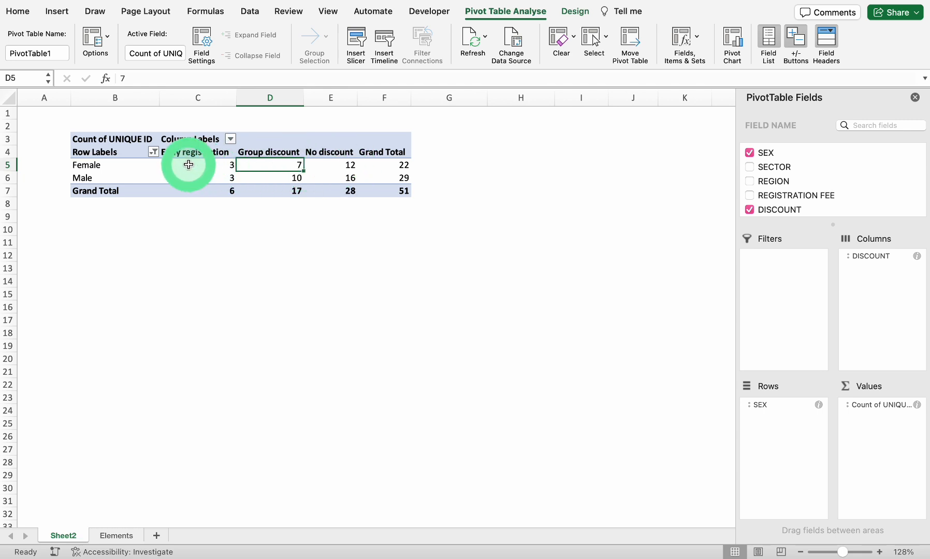
{"action": "left_click", "coordinate": [733, 44]}
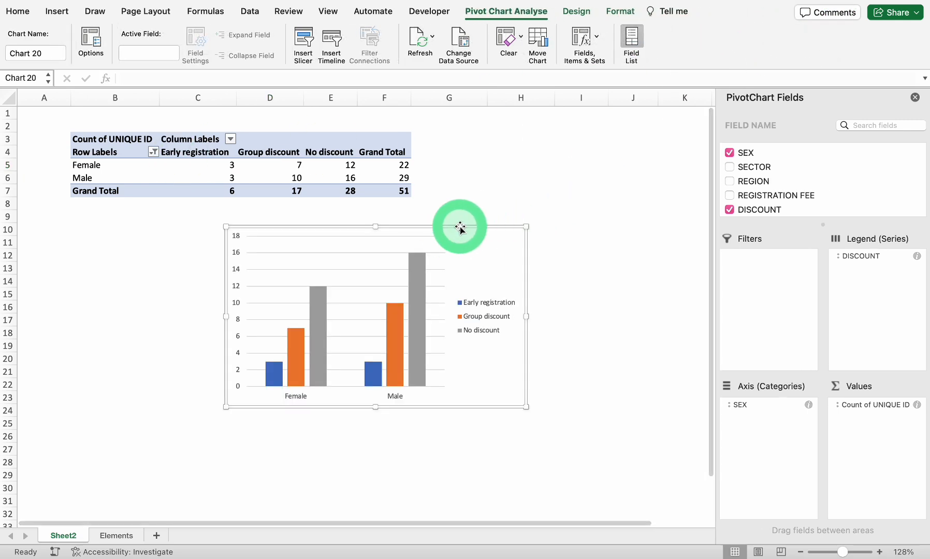
{"action": "left_click_drag", "start_coordinate": [460, 228], "coordinate": [303, 210]}
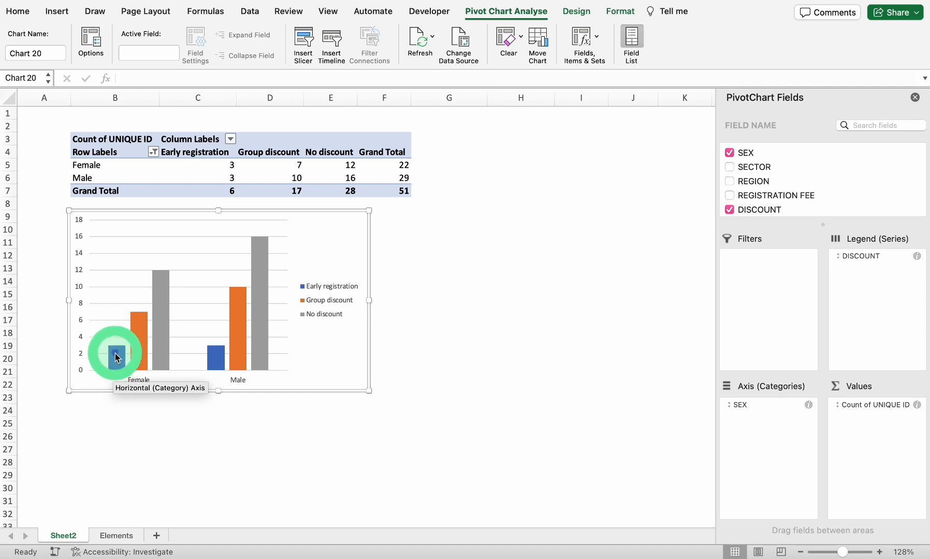
{"action": "mouse_move", "coordinate": [116, 363]}
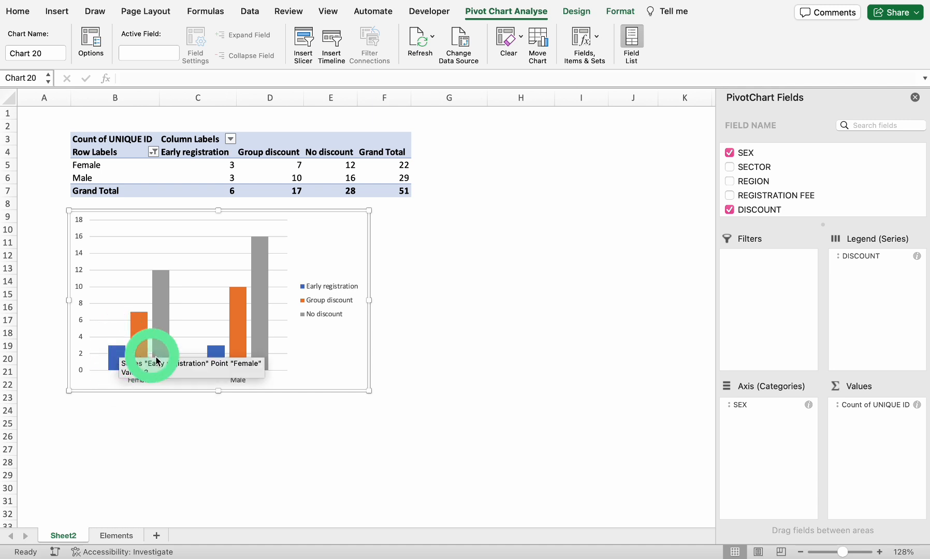
{"action": "left_click", "coordinate": [183, 271]}
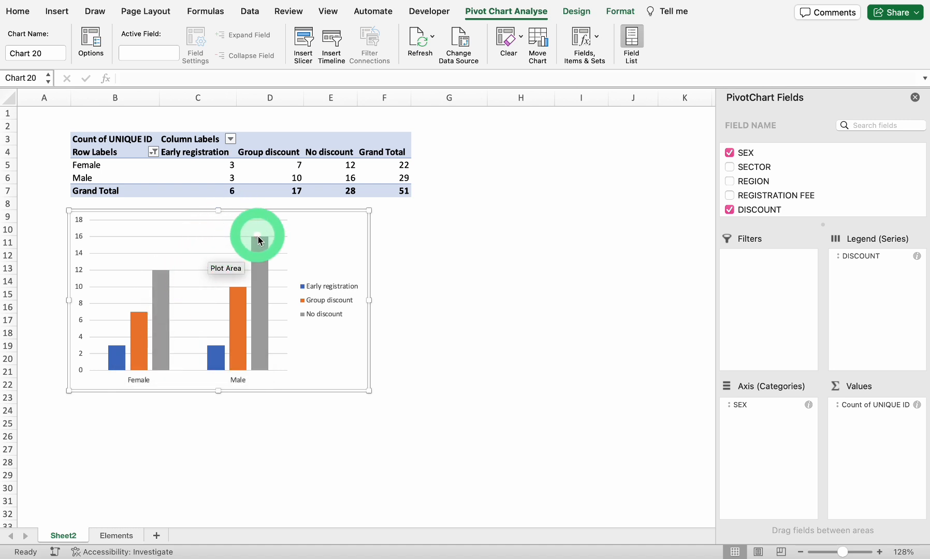
{"action": "scroll", "coordinate": [371, 231], "scroll_direction": "right", "scroll_amount": 1}
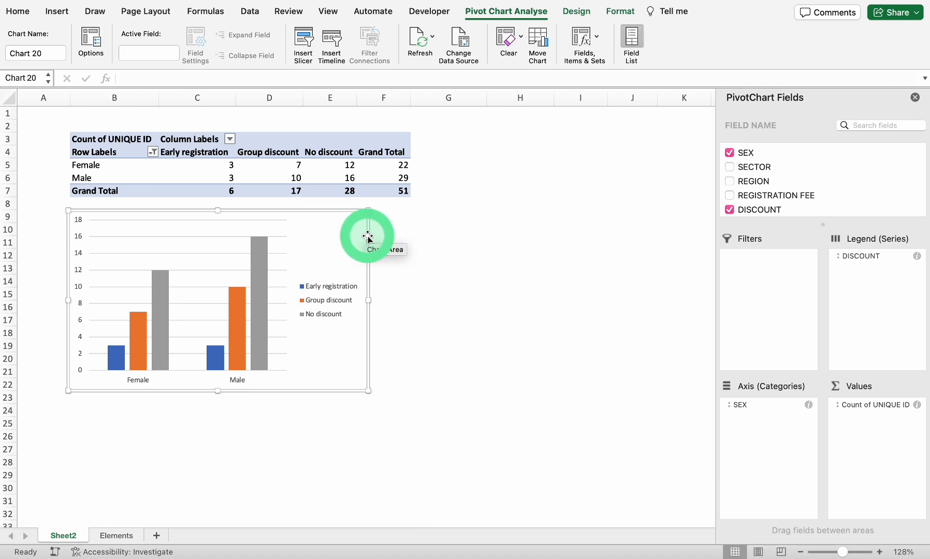
Step: Duplicate the gender-by-discount column chart and align the copy beside the original
{"action": "right_click", "coordinate": [368, 237]}
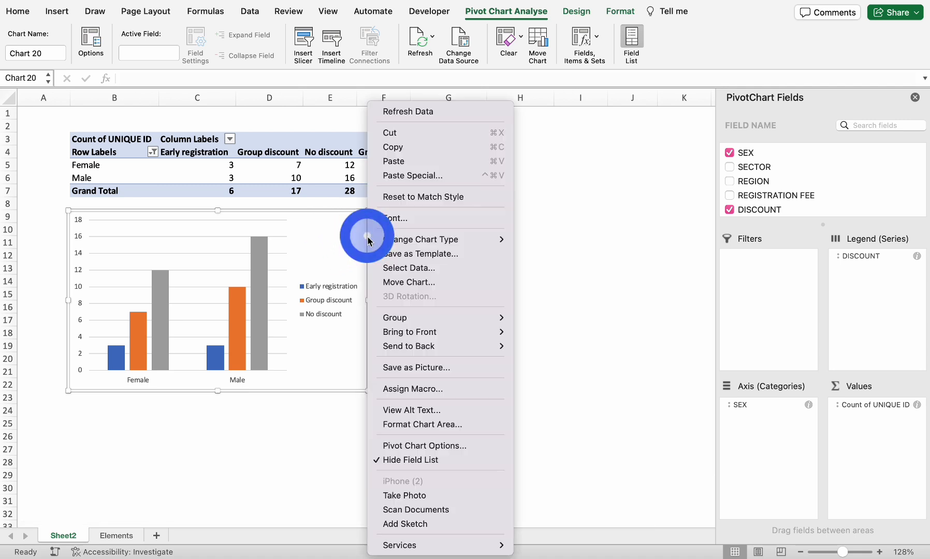
{"action": "left_click", "coordinate": [392, 148]}
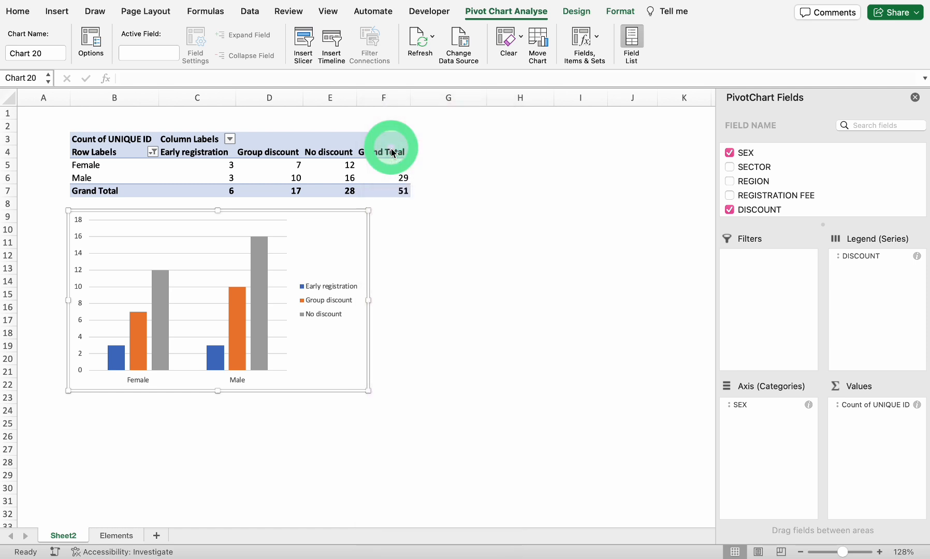
{"action": "right_click", "coordinate": [492, 338]}
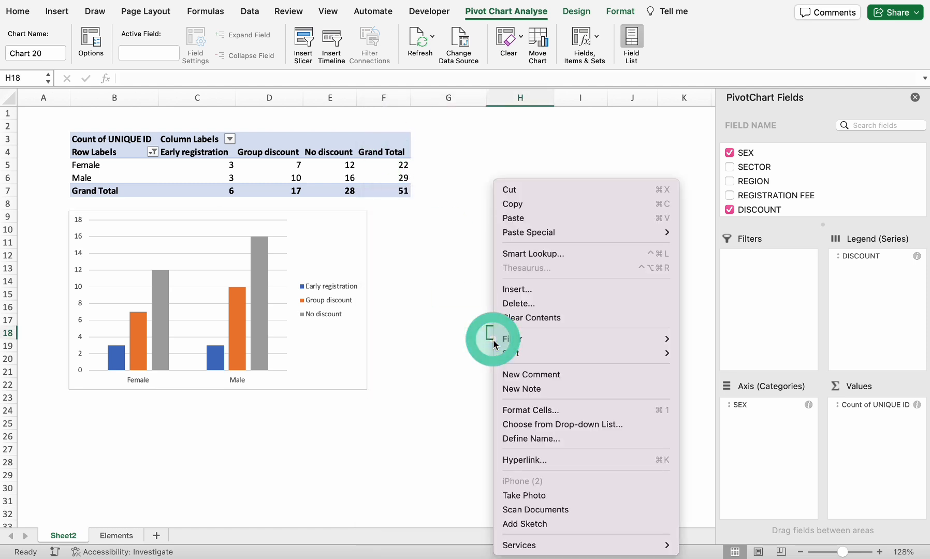
{"action": "left_click", "coordinate": [522, 219]}
{"action": "left_click_drag", "start_coordinate": [578, 326], "coordinate": [484, 211]}
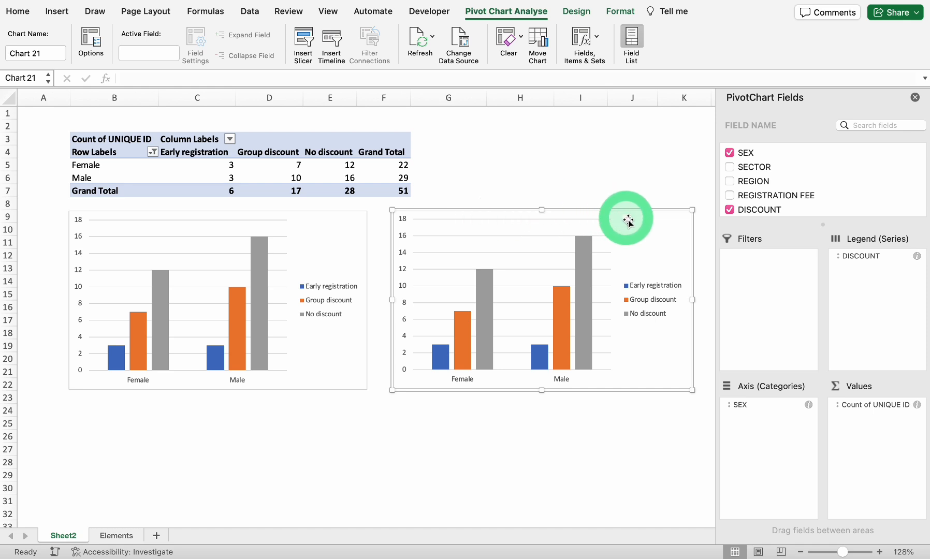
Step: Change the copied gender-by-discount chart's type to a 2D pie chart
{"action": "right_click", "coordinate": [692, 248]}
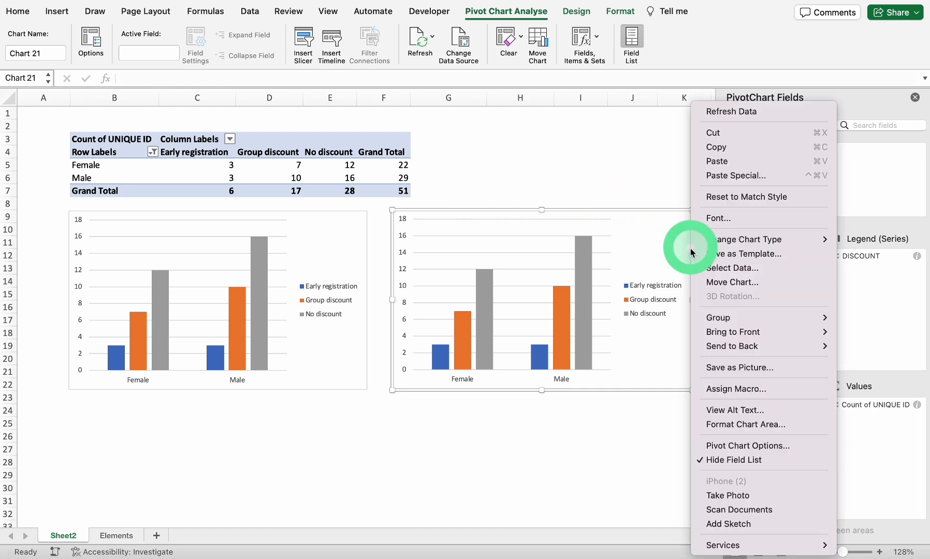
{"action": "left_click", "coordinate": [647, 209]}
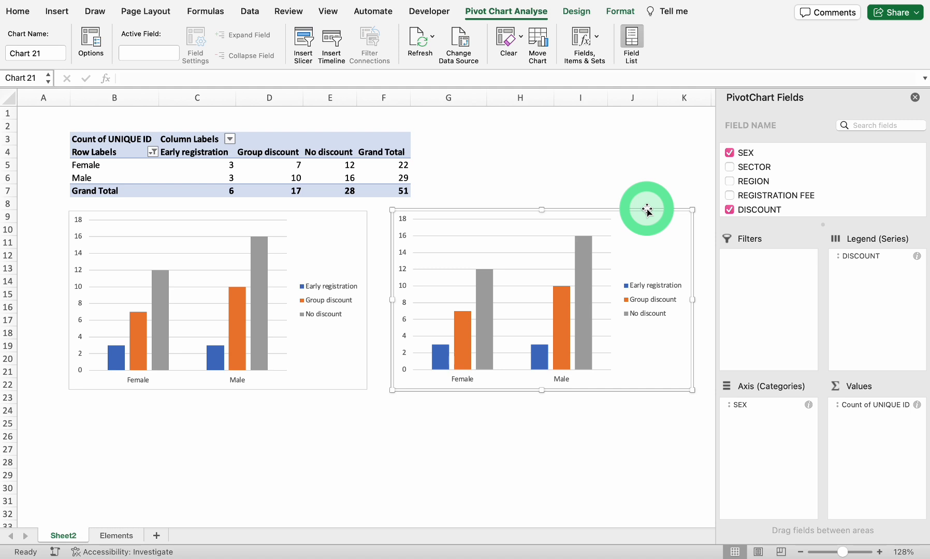
{"action": "right_click", "coordinate": [647, 210]}
{"action": "mouse_move", "coordinate": [689, 240]}
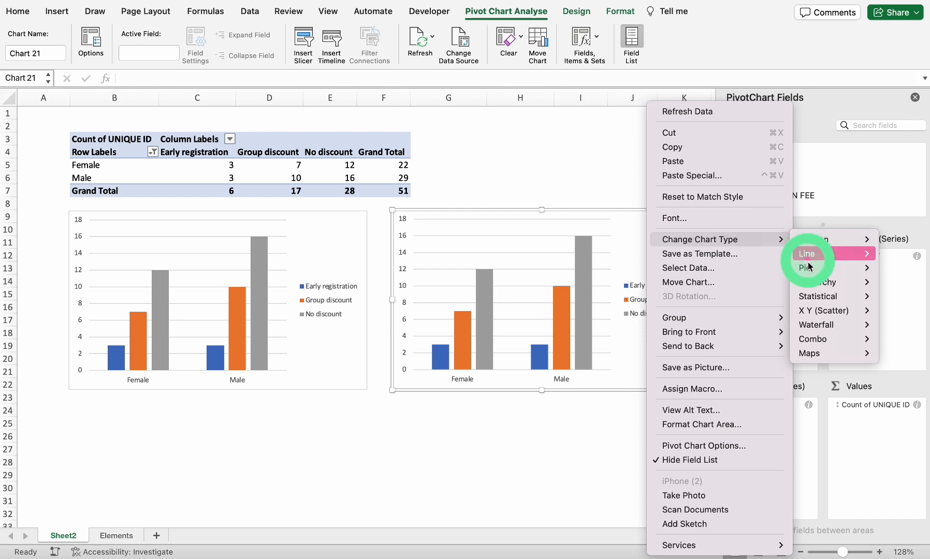
{"action": "mouse_move", "coordinate": [803, 267]}
{"action": "left_click", "coordinate": [644, 315]}
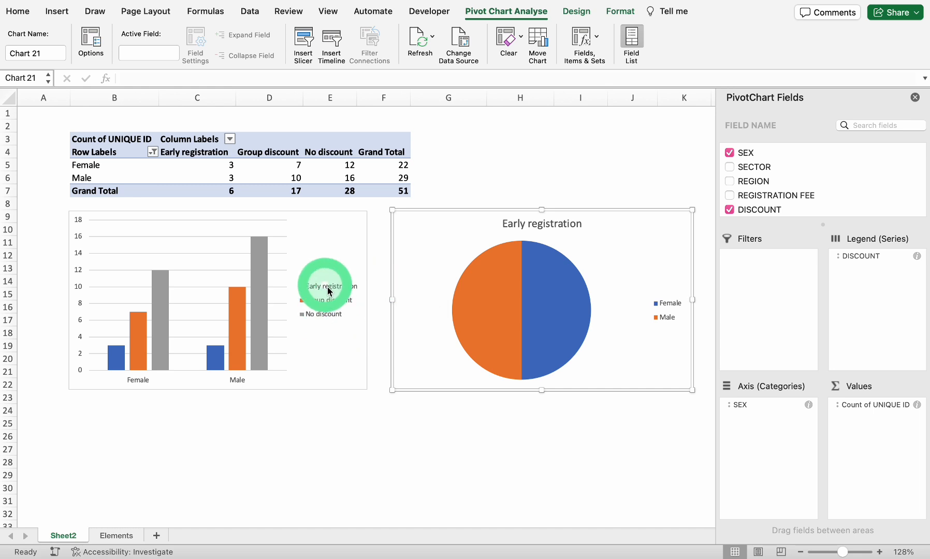
Step: Change the copied gender-by-discount pie chart's type to a 2D stacked column chart
{"action": "right_click", "coordinate": [629, 213]}
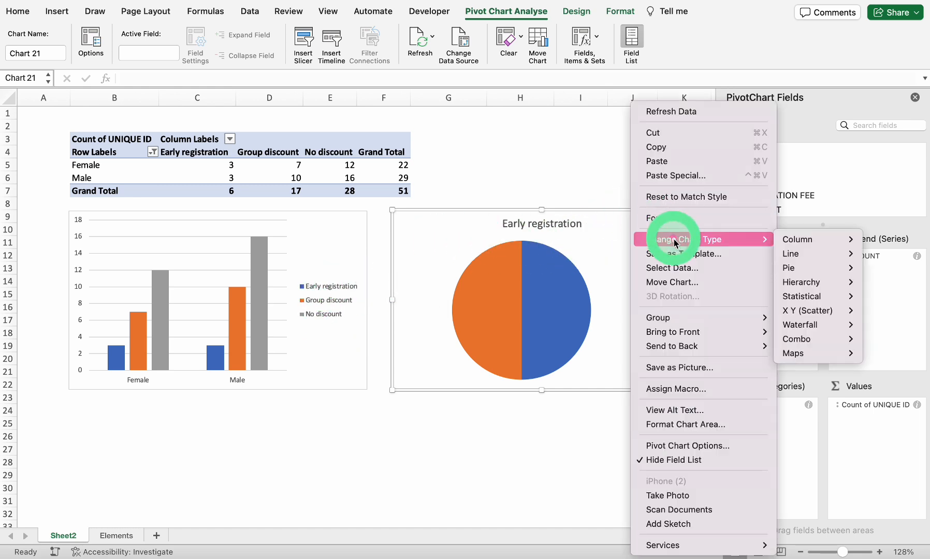
{"action": "mouse_move", "coordinate": [799, 238]}
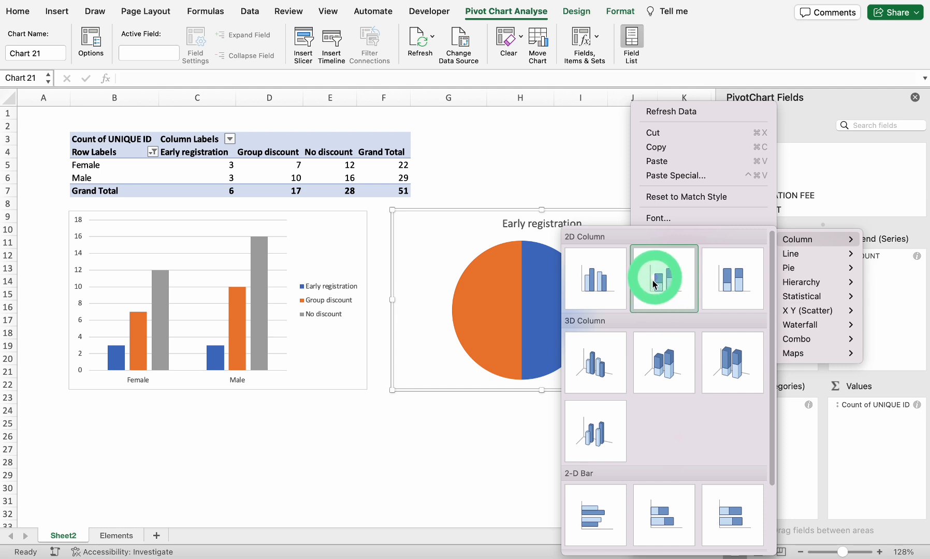
{"action": "left_click", "coordinate": [593, 294]}
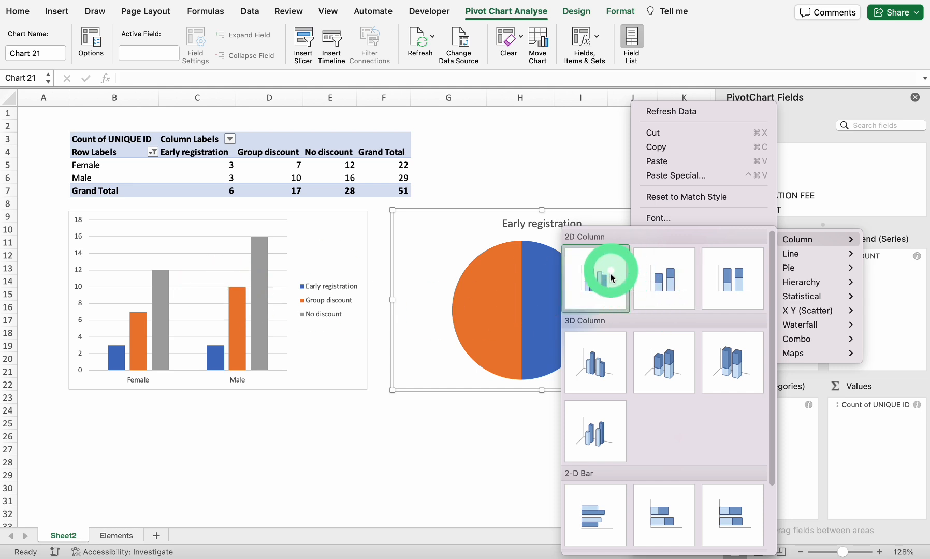
{"action": "left_click", "coordinate": [665, 260]}
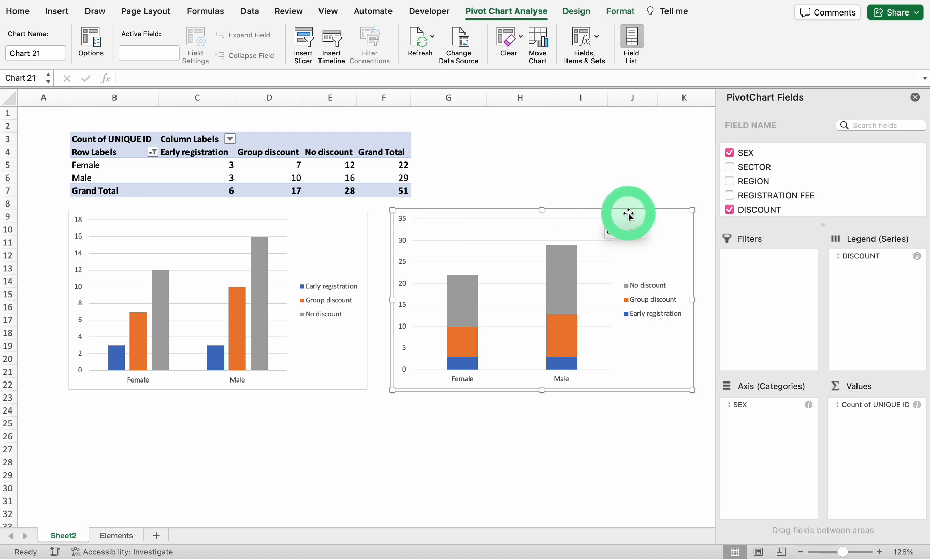
Step: Swap the pivot table's fields so that DISCOUNT is in the rows and SEX is in the columns
{"action": "left_click", "coordinate": [231, 167]}
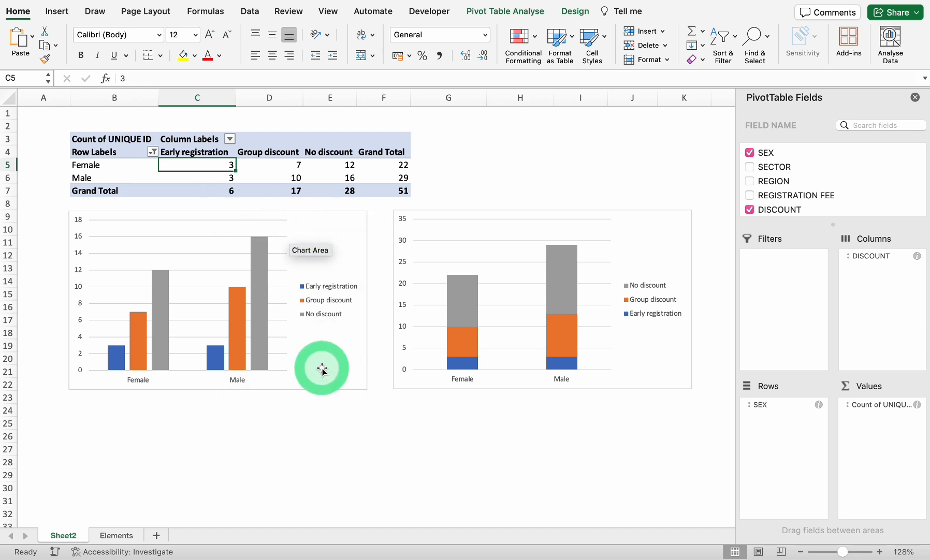
{"action": "mouse_move", "coordinate": [876, 259]}
{"action": "left_mouse_down"}
{"action": "mouse_move", "coordinate": [840, 284]}
{"action": "mouse_move", "coordinate": [799, 442]}
{"action": "mouse_move", "coordinate": [892, 261]}
{"action": "mouse_move", "coordinate": [874, 256]}
{"action": "left_mouse_up"}
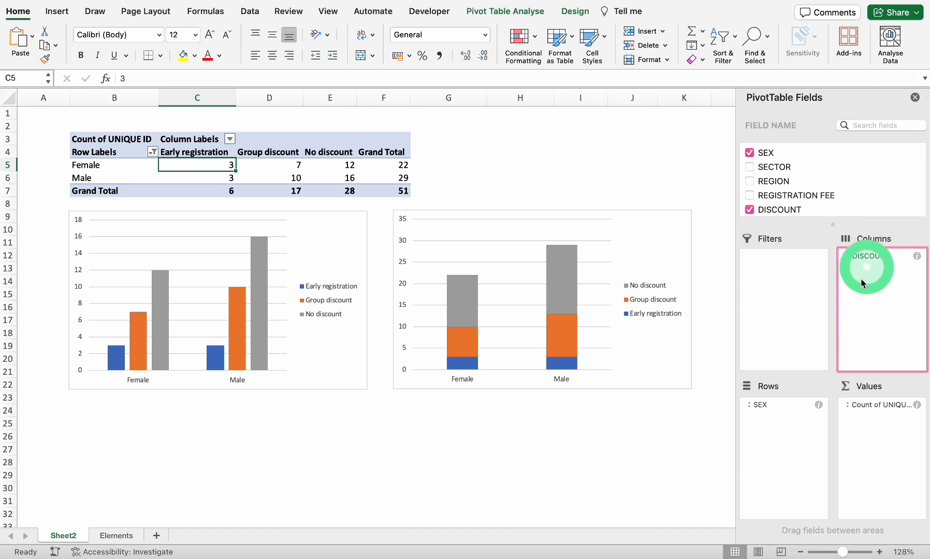
{"action": "left_click_drag", "start_coordinate": [869, 258], "coordinate": [780, 409]}
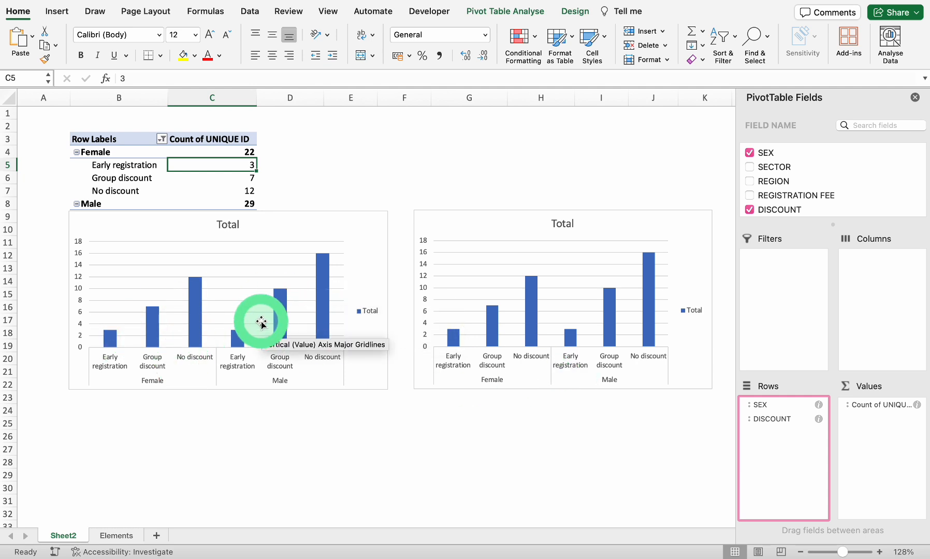
{"action": "left_click_drag", "start_coordinate": [760, 408], "coordinate": [889, 266]}
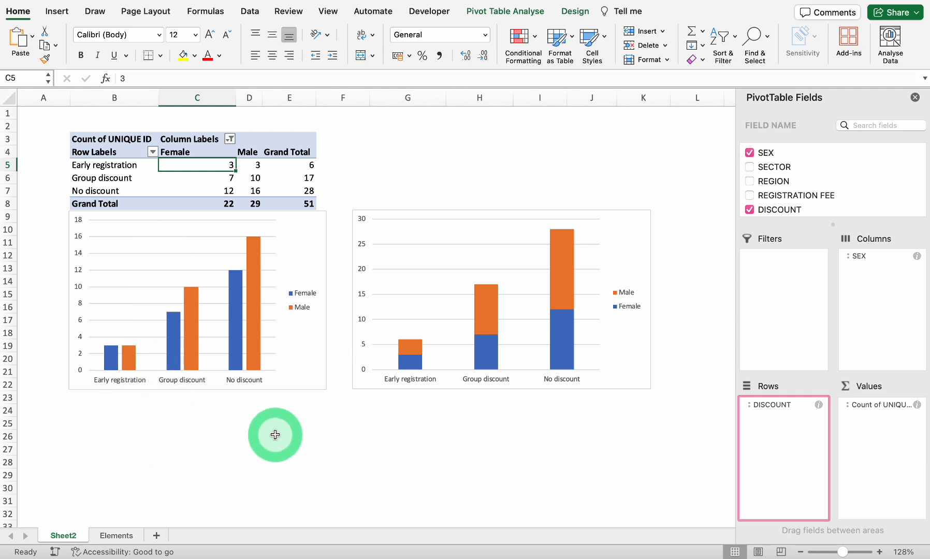
Step: Move the clustered and stacked column charts down, leaving a gap of a few rows below the pivot table
{"action": "left_click_drag", "start_coordinate": [291, 386], "coordinate": [291, 424]}
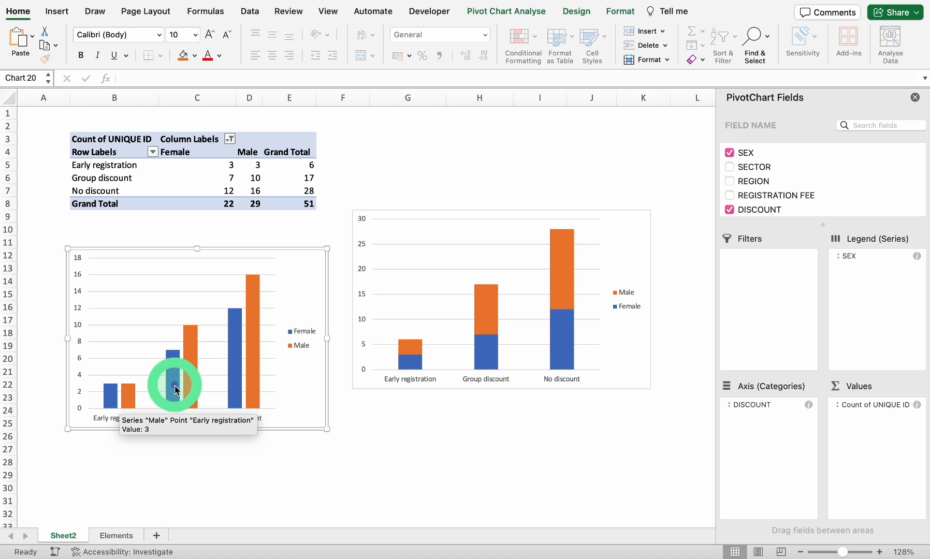
{"action": "left_click_drag", "start_coordinate": [607, 385], "coordinate": [607, 420]}
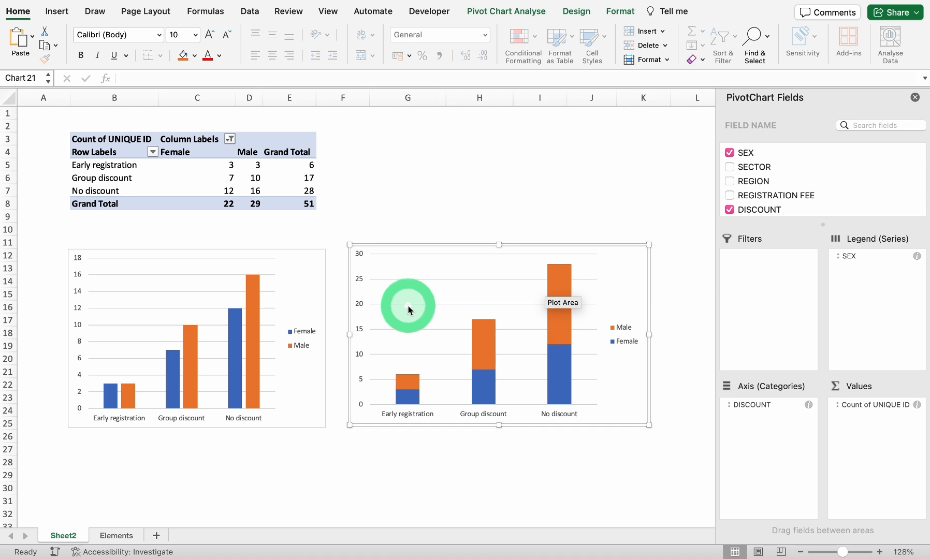
{"action": "left_click", "coordinate": [392, 202]}
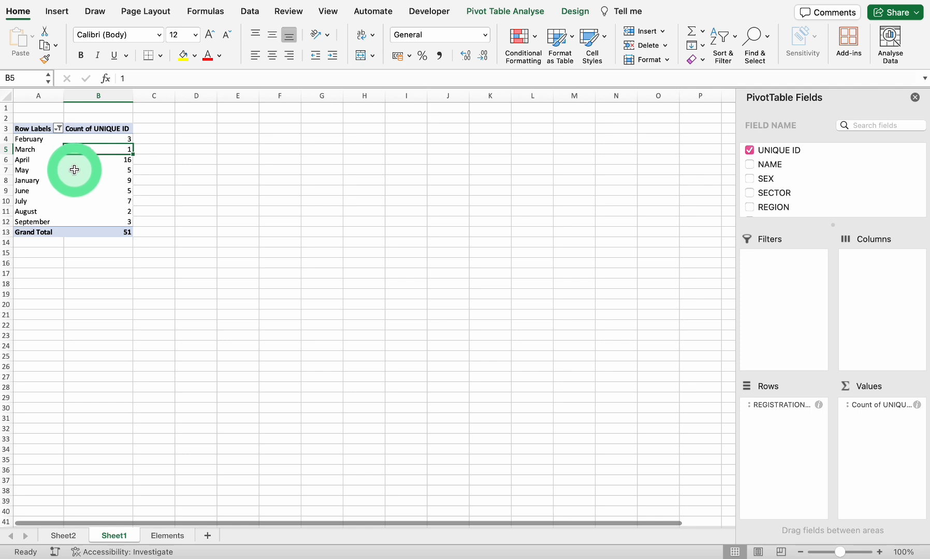
Step: Insert a column pivot chart from the monthly registration pivot table and place it level with the table's header row
{"action": "left_click", "coordinate": [100, 174]}
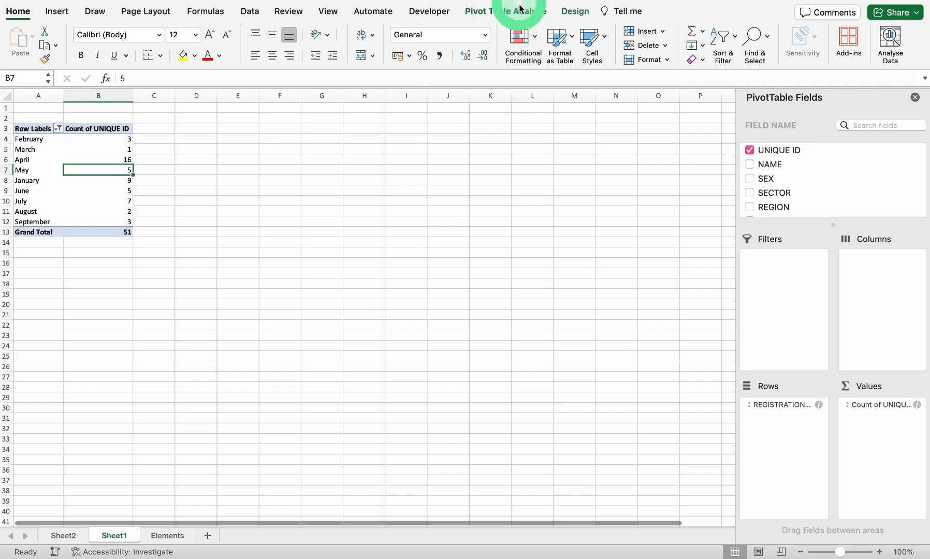
{"action": "left_click", "coordinate": [518, 13]}
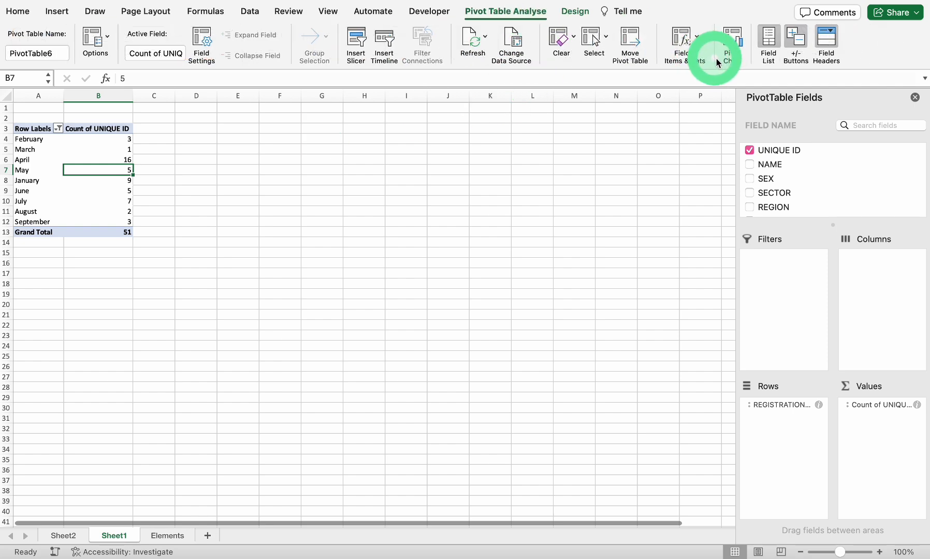
{"action": "left_click", "coordinate": [733, 39]}
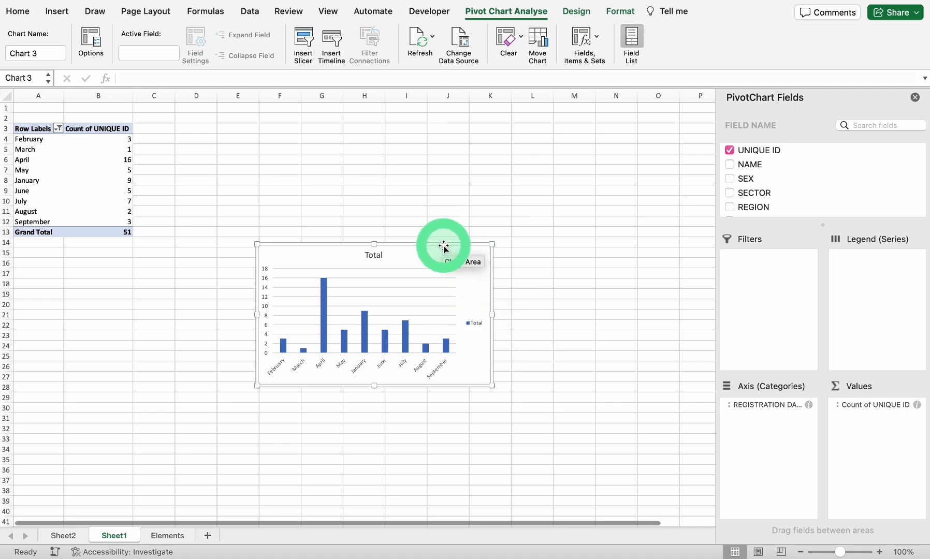
{"action": "left_click_drag", "start_coordinate": [443, 246], "coordinate": [444, 124]}
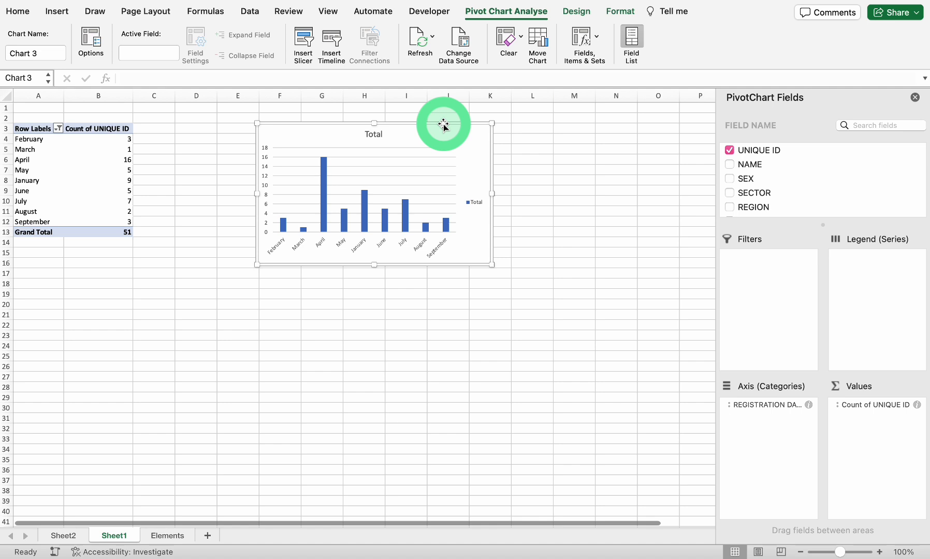
Step: Duplicate the monthly registration column chart and align the copy directly below the original
{"action": "right_click", "coordinate": [444, 125]}
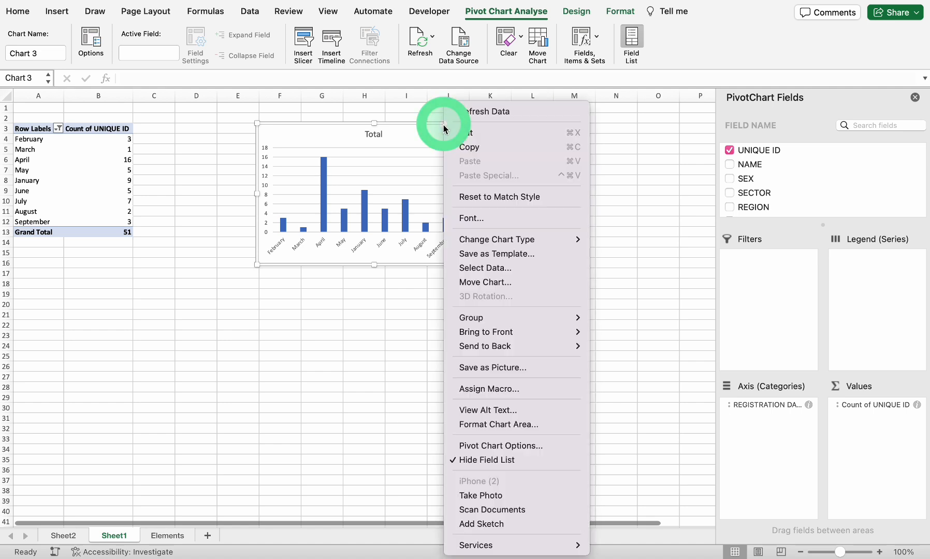
{"action": "left_click", "coordinate": [470, 148]}
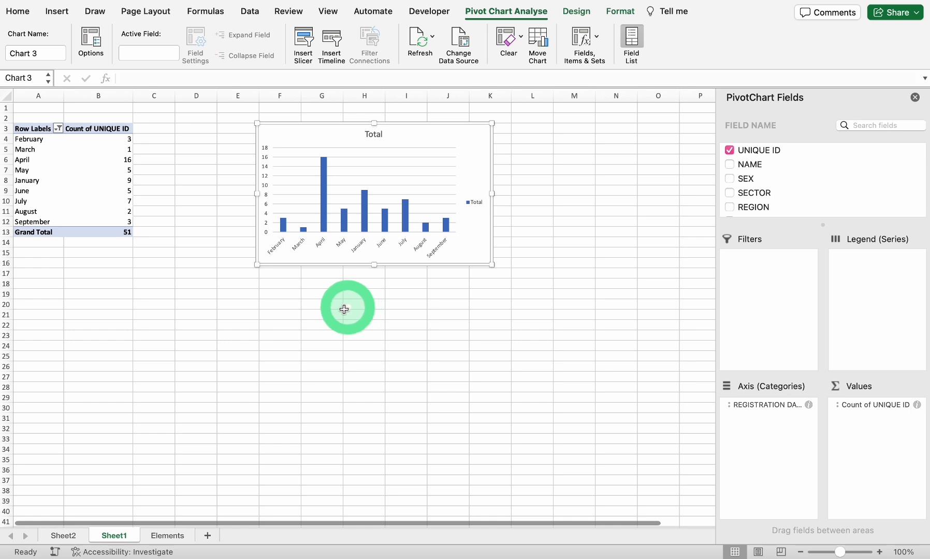
{"action": "right_click", "coordinate": [316, 323]}
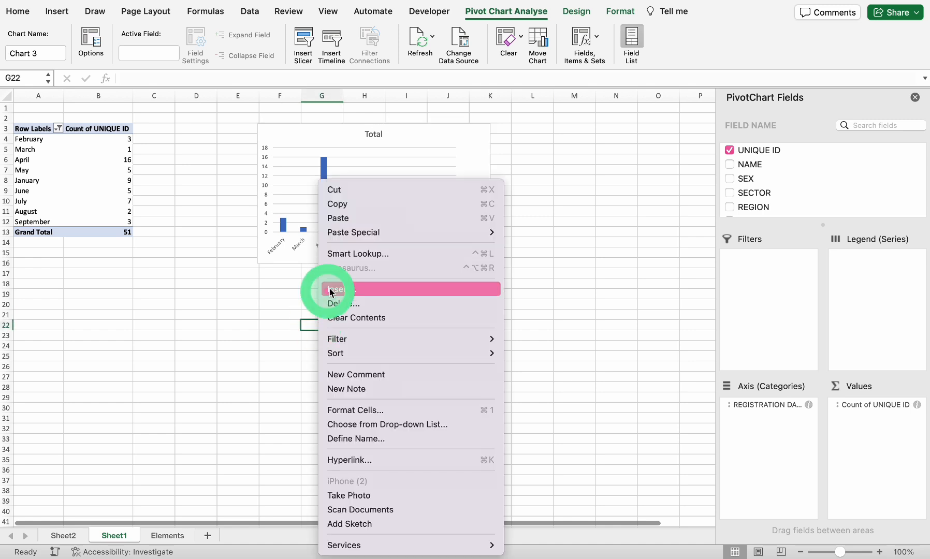
{"action": "left_click", "coordinate": [334, 218]}
{"action": "left_click_drag", "start_coordinate": [486, 322], "coordinate": [443, 281]}
Step: Change the copied monthly registration chart's type to a basic 2D line chart and examine its peaks and dips
{"action": "right_click", "coordinate": [443, 281]}
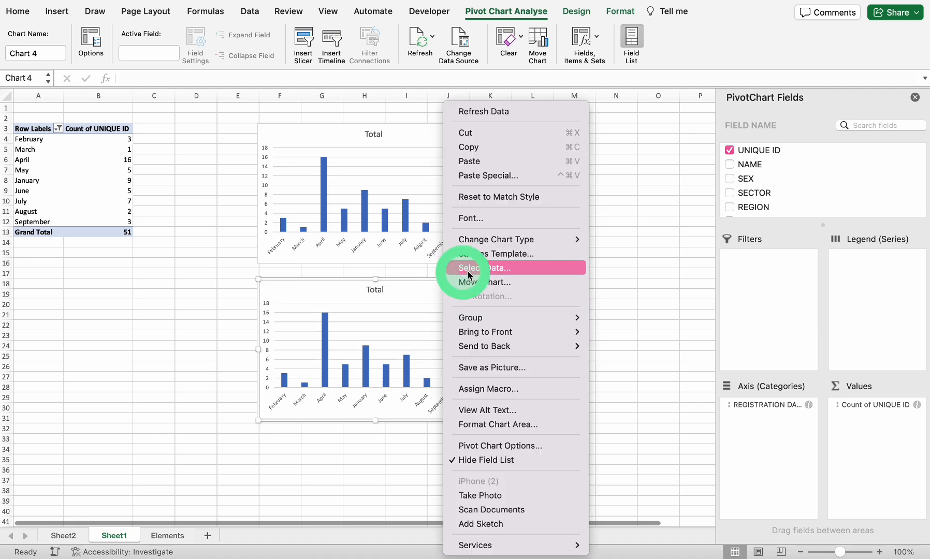
{"action": "mouse_move", "coordinate": [518, 241]}
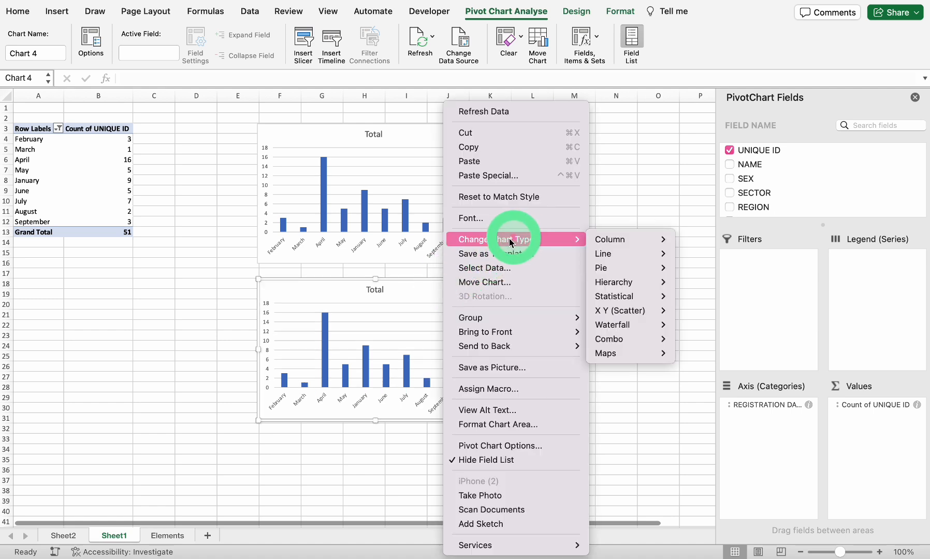
{"action": "mouse_move", "coordinate": [666, 254]}
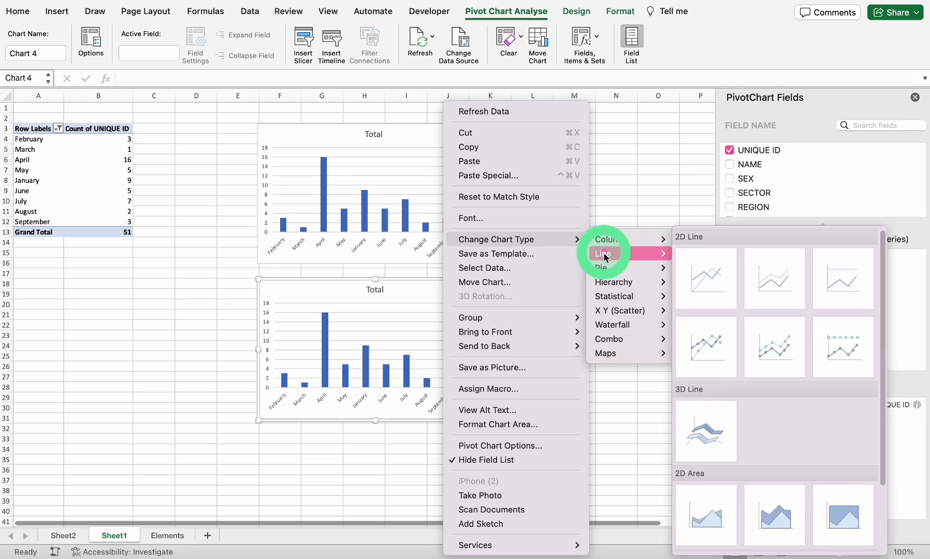
{"action": "left_click", "coordinate": [705, 276]}
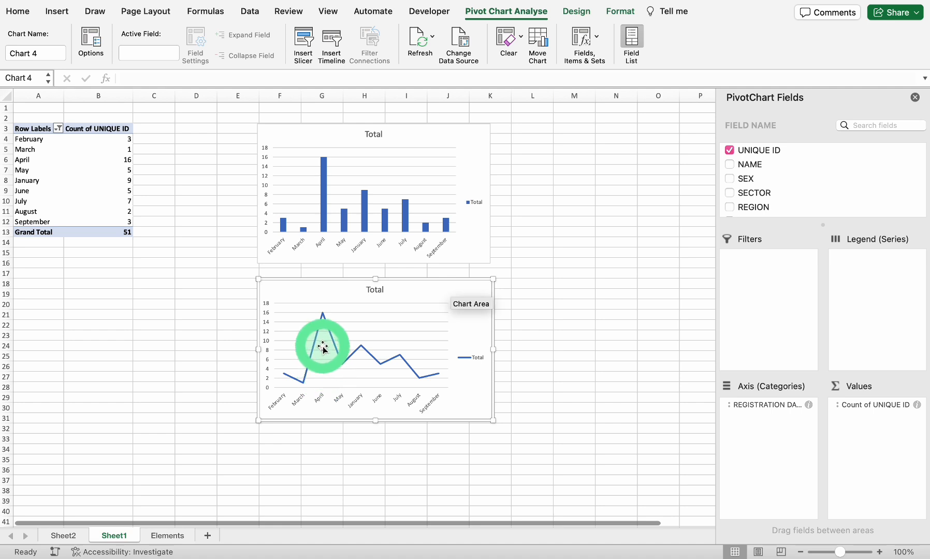
{"action": "mouse_move", "coordinate": [322, 314]}
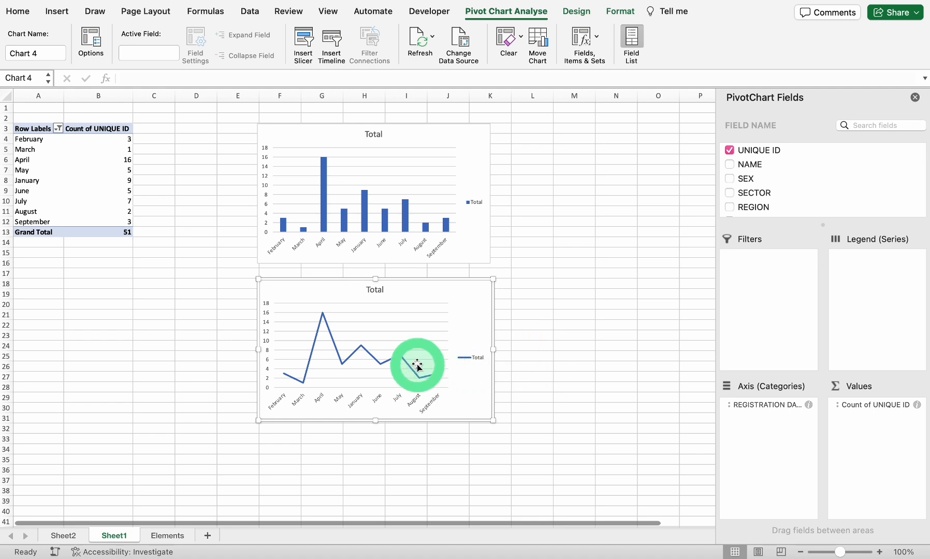
{"action": "mouse_move", "coordinate": [314, 349]}
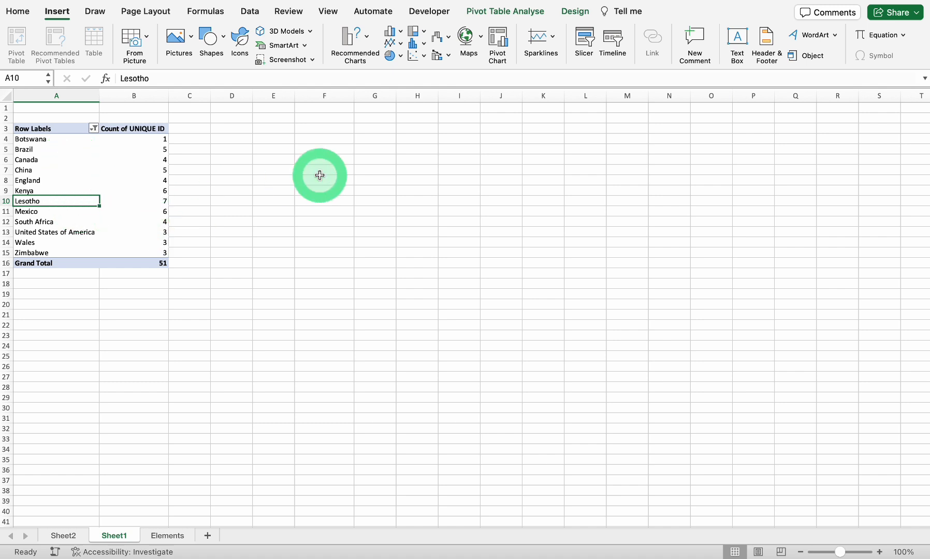
Step: Insert a column pivot chart from the country pivot table and place it level with the table's header row
{"action": "left_click", "coordinate": [56, 149]}
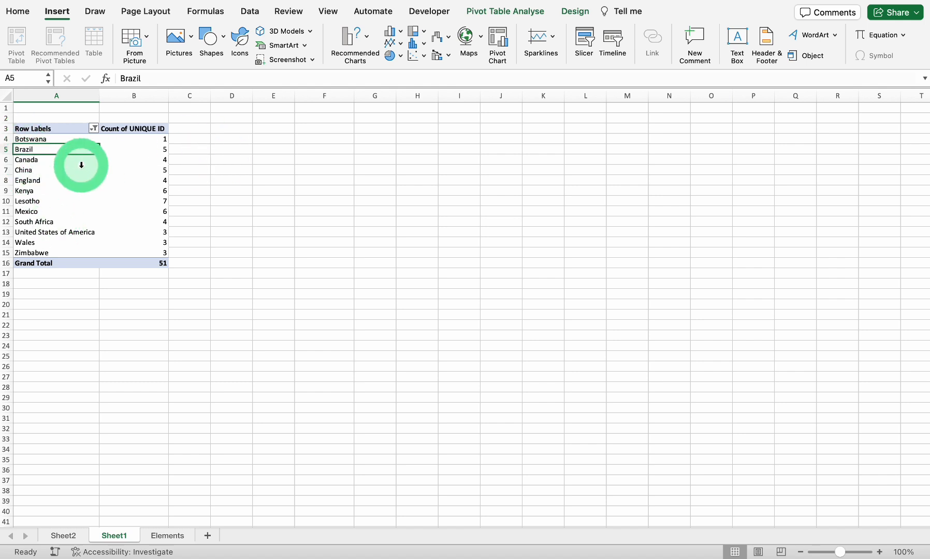
{"action": "left_click", "coordinate": [502, 15]}
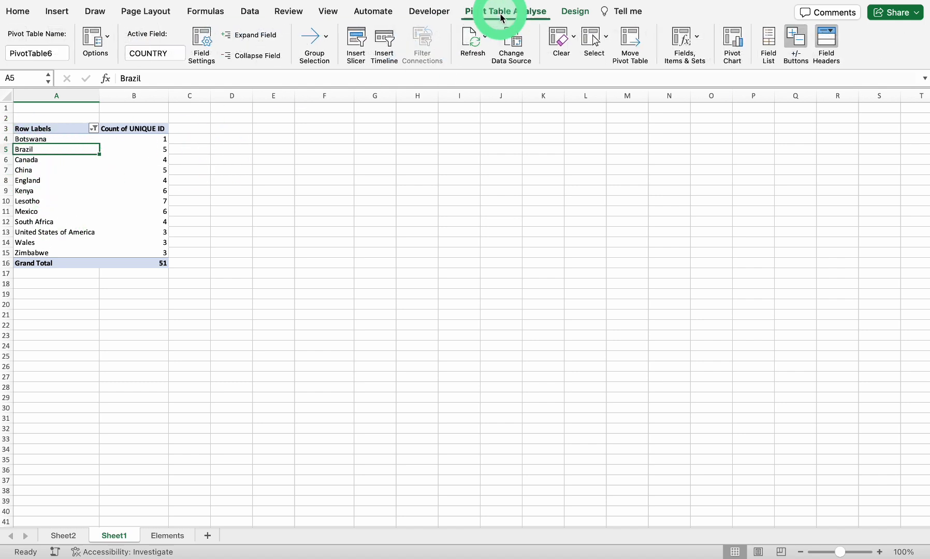
{"action": "left_click", "coordinate": [732, 42]}
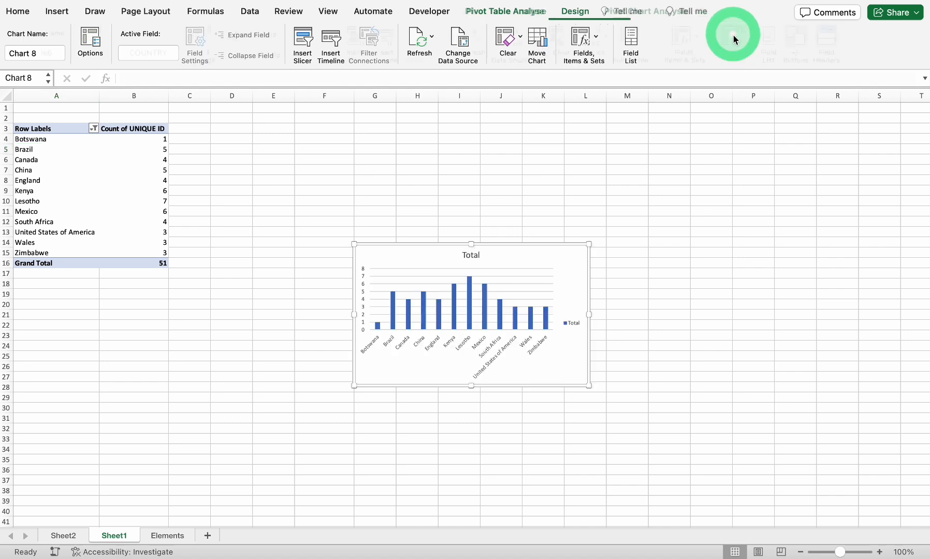
{"action": "left_click_drag", "start_coordinate": [517, 243], "coordinate": [456, 124]}
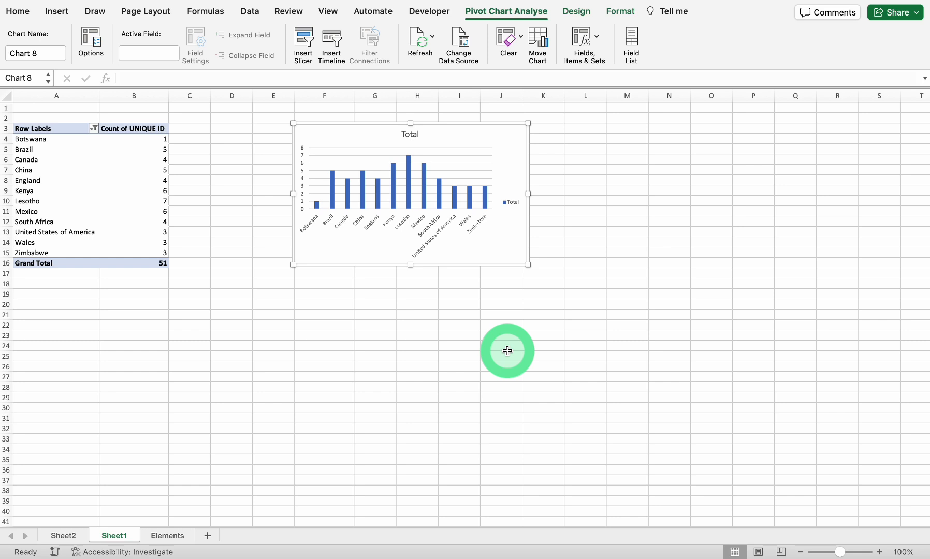
Step: Try to change the country pivot chart's type to a filled map
{"action": "right_click", "coordinate": [527, 157]}
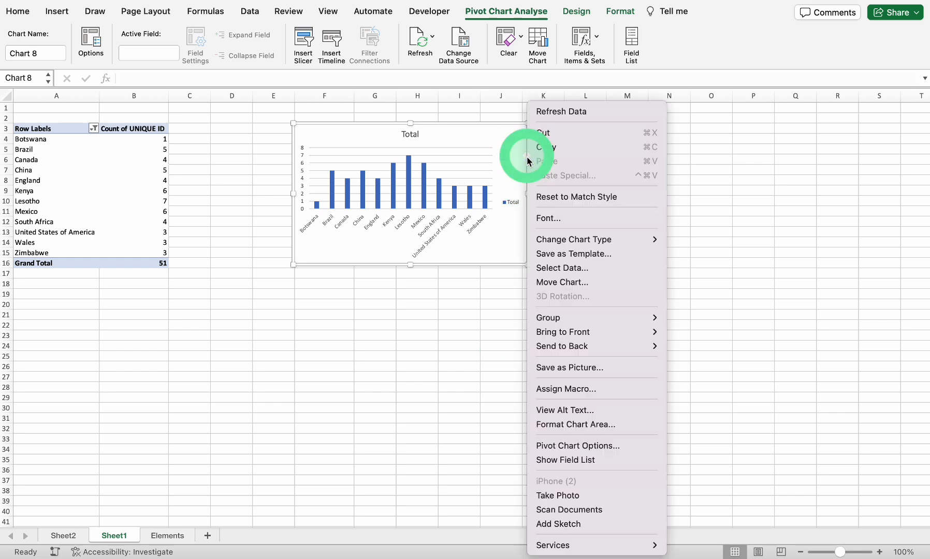
{"action": "mouse_move", "coordinate": [577, 241]}
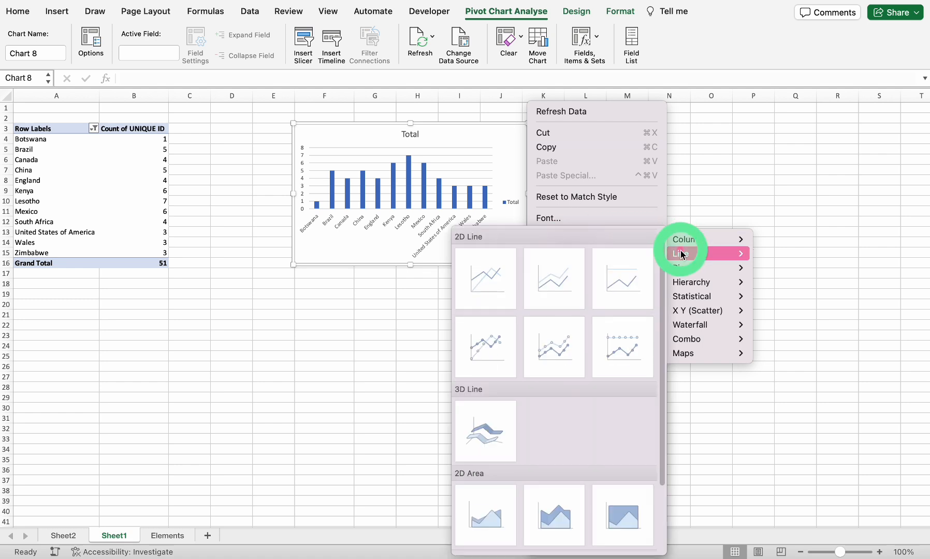
{"action": "mouse_move", "coordinate": [686, 353]}
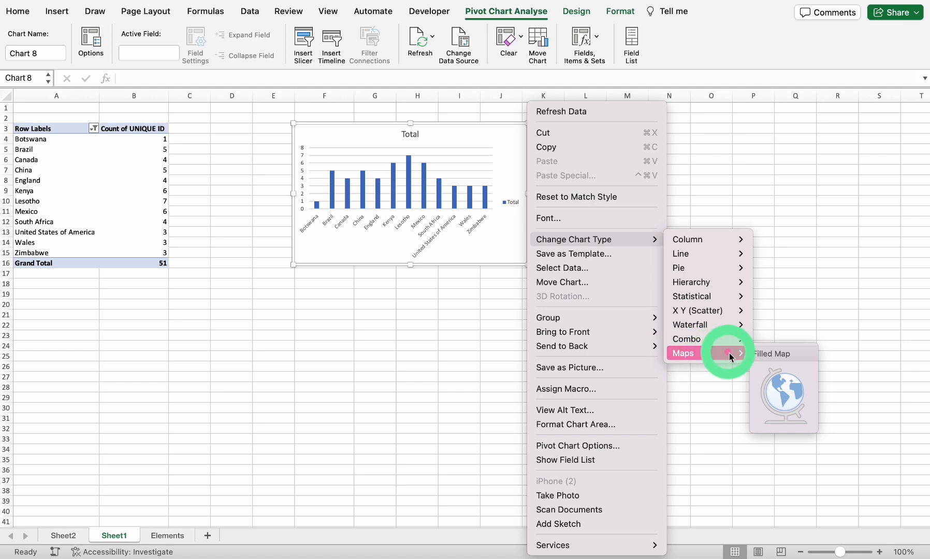
{"action": "left_click", "coordinate": [781, 394]}
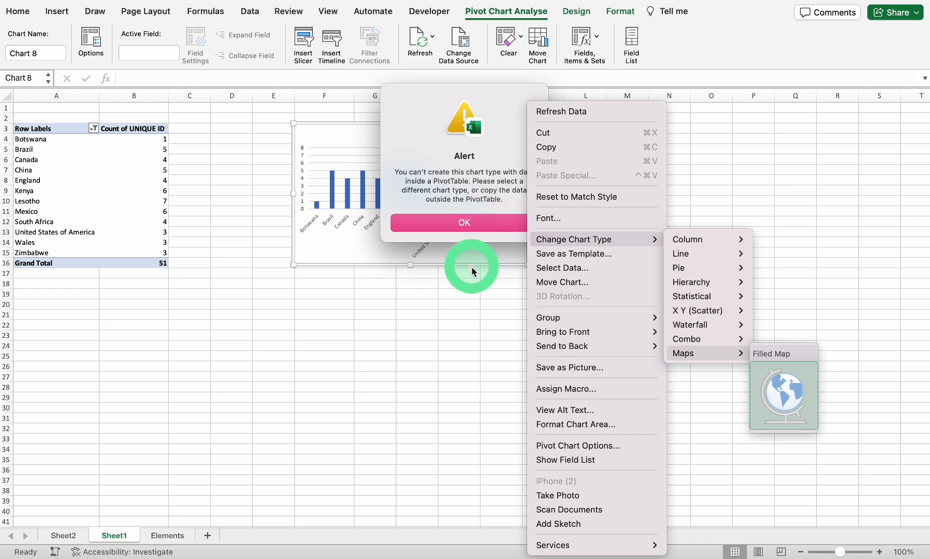
{"action": "left_click", "coordinate": [463, 224]}
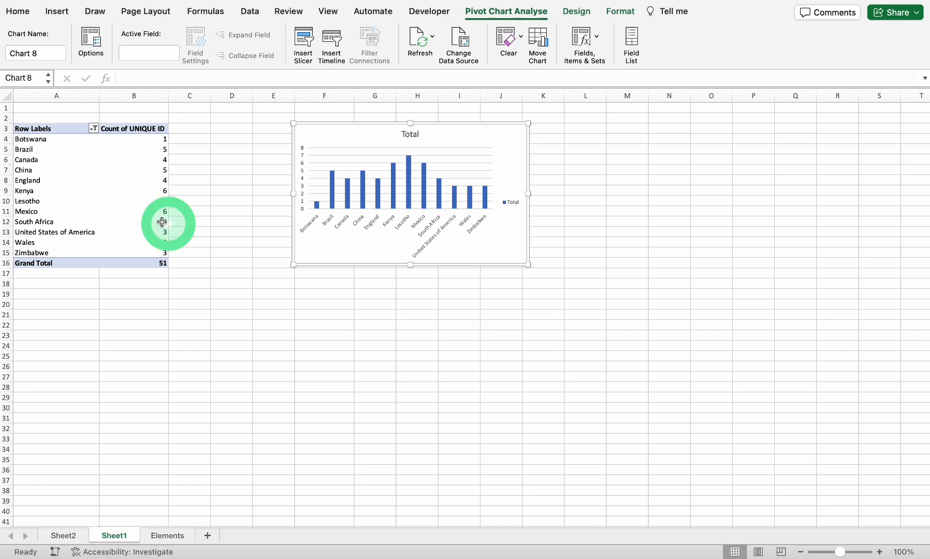
Step: Copy the country names and counts from A4:B15, without the grand total, and paste them outside the pivot table starting at A19
{"action": "left_click_drag", "start_coordinate": [42, 139], "coordinate": [145, 251]}
{"action": "right_click", "coordinate": [145, 251]}
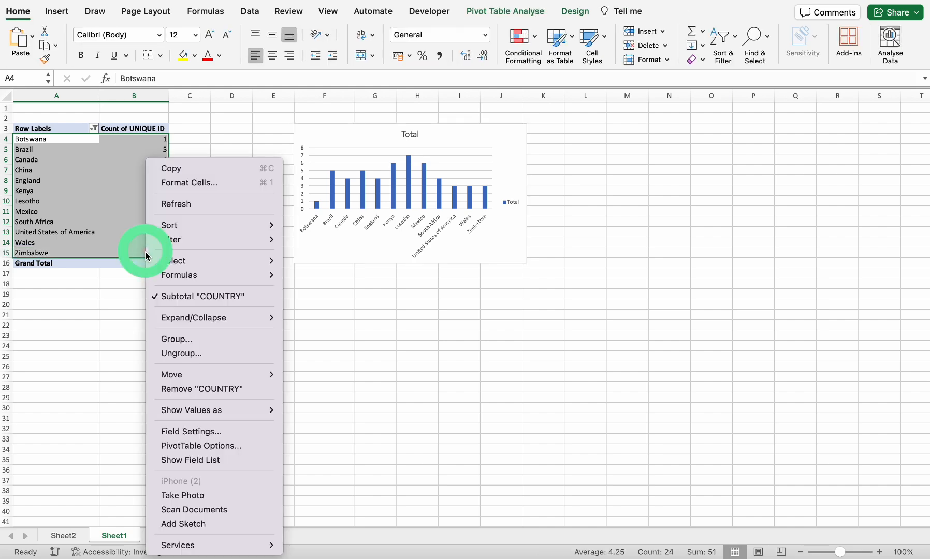
{"action": "left_click", "coordinate": [158, 167]}
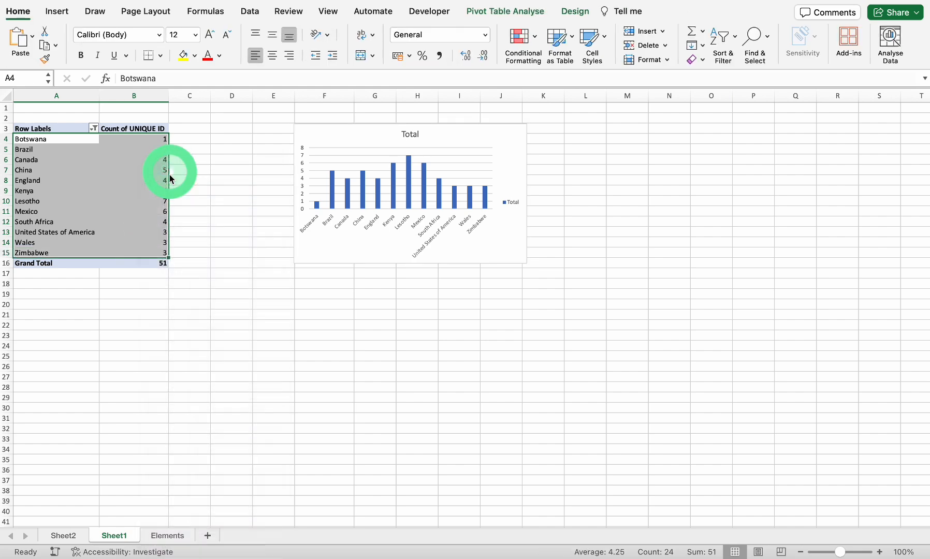
{"action": "left_click", "coordinate": [71, 294]}
{"action": "right_click", "coordinate": [70, 294]}
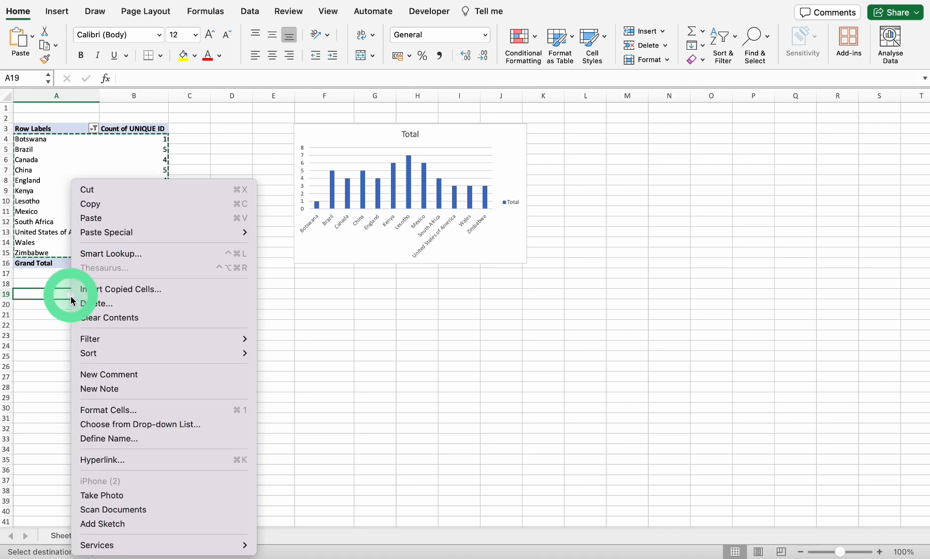
{"action": "left_click", "coordinate": [81, 216]}
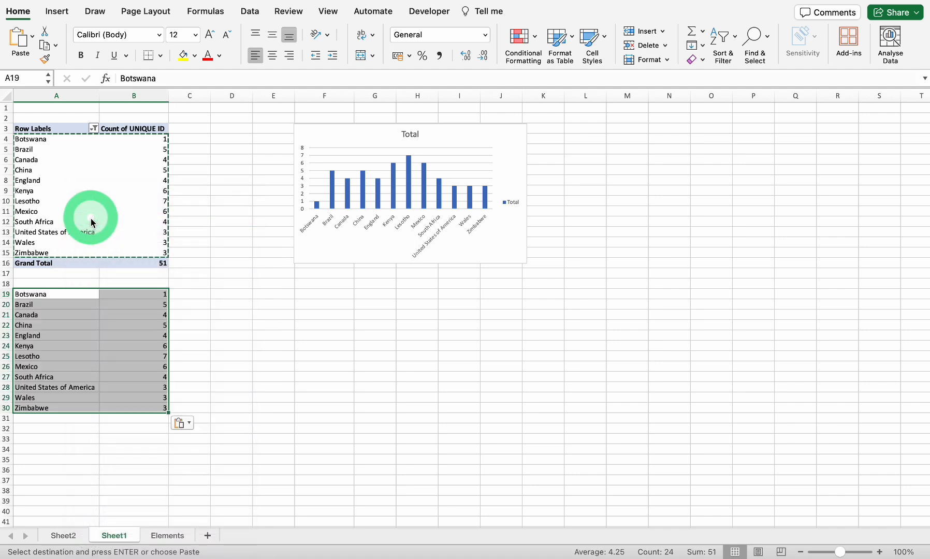
Step: Insert a filled map chart from the pasted country data in A19:B30
{"action": "left_click", "coordinate": [60, 295]}
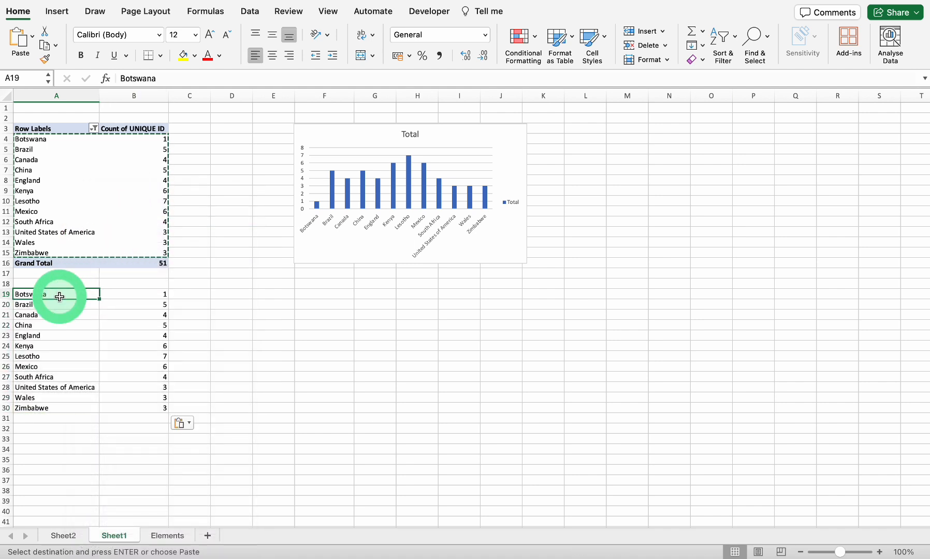
{"action": "left_click_drag", "start_coordinate": [47, 292], "coordinate": [137, 408]}
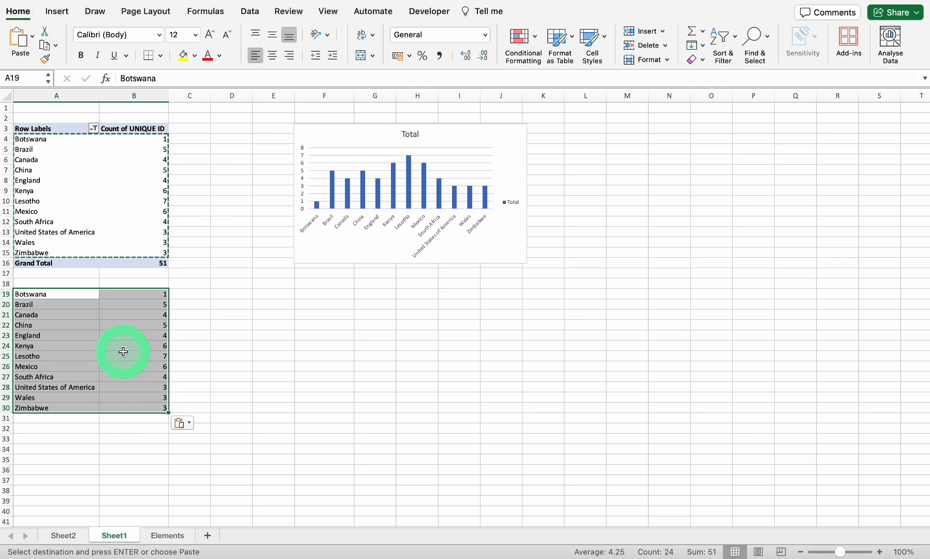
{"action": "left_click", "coordinate": [56, 15]}
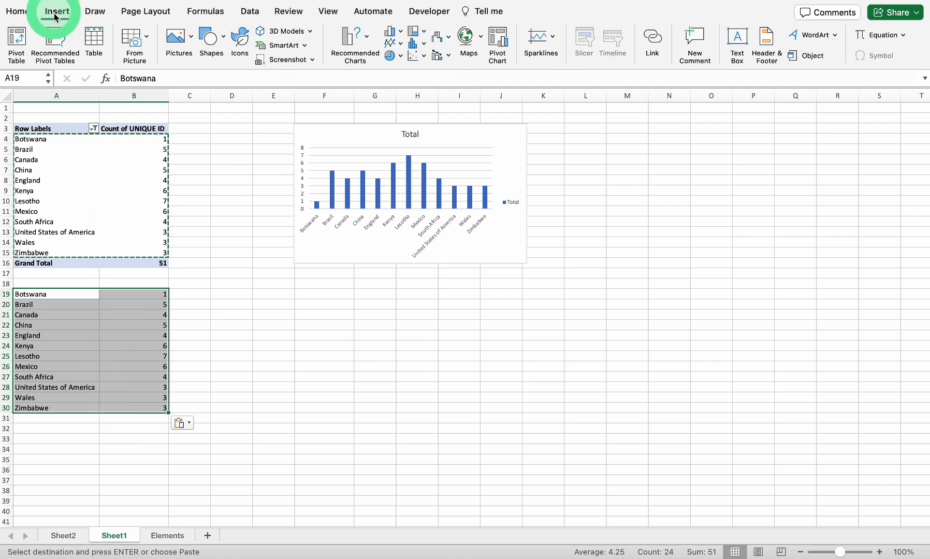
{"action": "left_click", "coordinate": [467, 37]}
{"action": "left_click", "coordinate": [487, 101]}
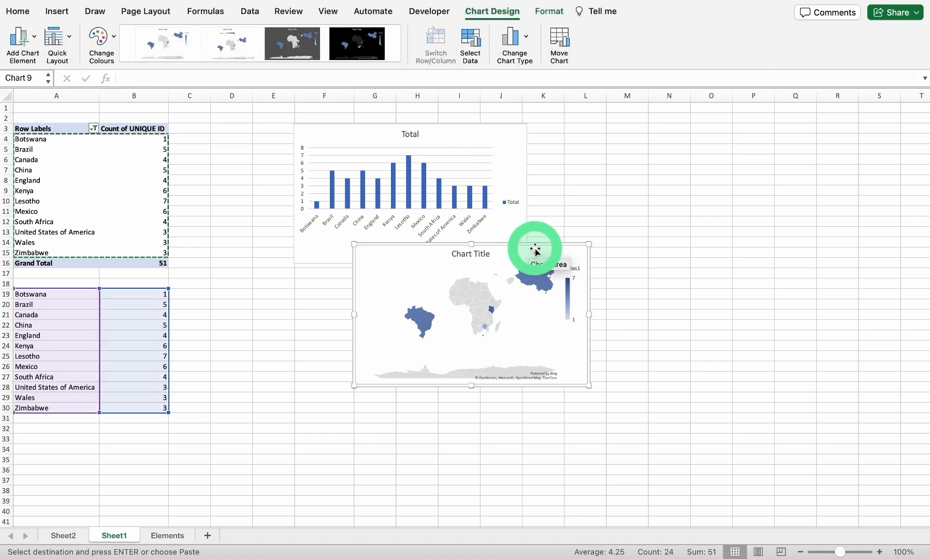
Step: Refresh the map chart's data and place the chart, enlarged to about row 36, directly beneath the country column chart
{"action": "left_click_drag", "start_coordinate": [534, 249], "coordinate": [474, 287]}
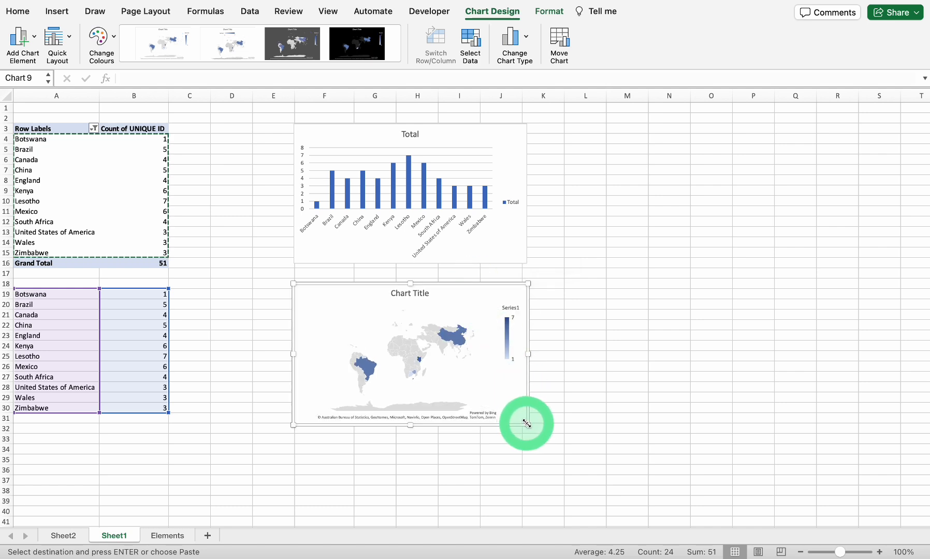
{"action": "left_click_drag", "start_coordinate": [527, 424], "coordinate": [596, 476]}
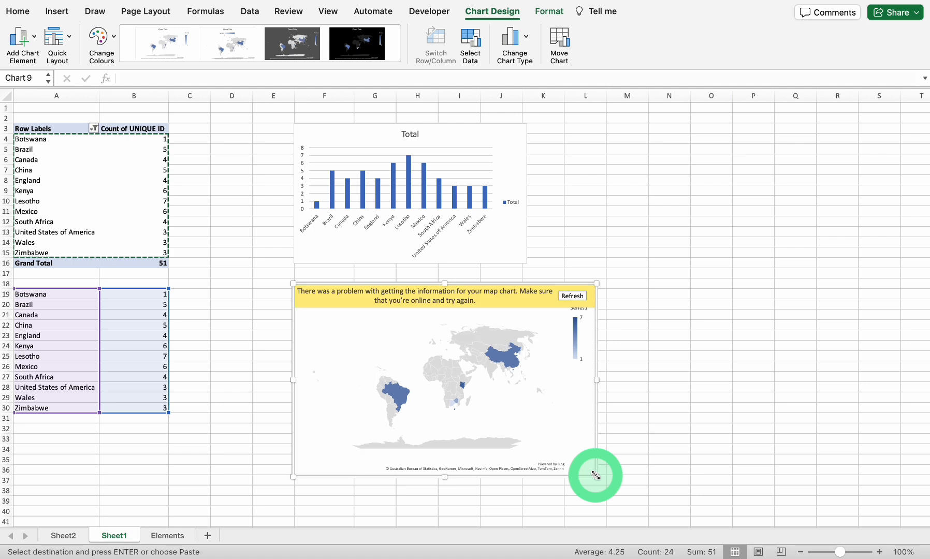
{"action": "left_click", "coordinate": [572, 297]}
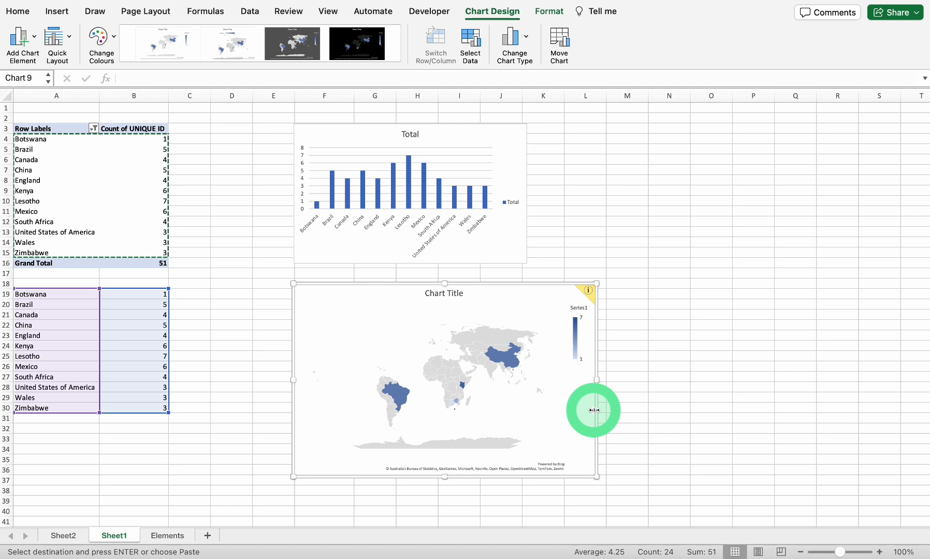
{"action": "left_click_drag", "start_coordinate": [594, 411], "coordinate": [594, 410]}
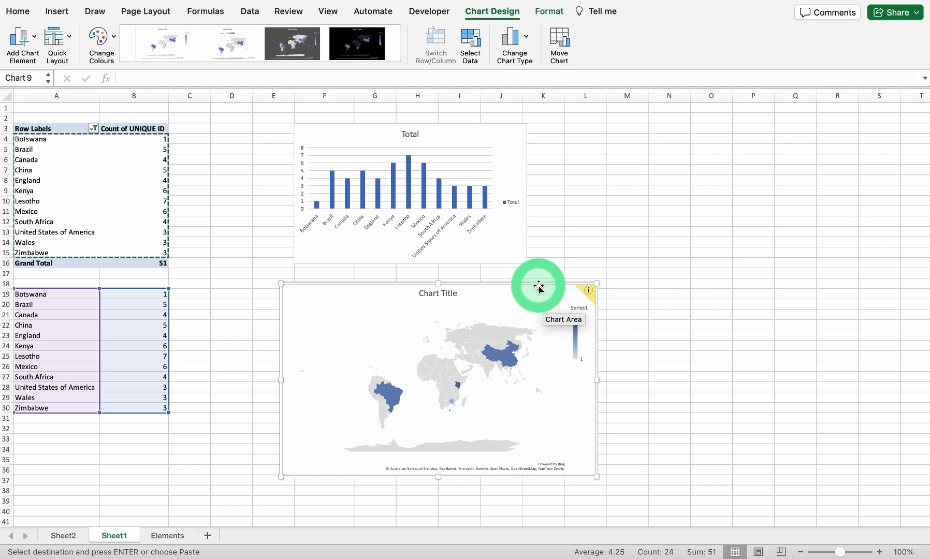
{"action": "left_click_drag", "start_coordinate": [539, 286], "coordinate": [553, 280]}
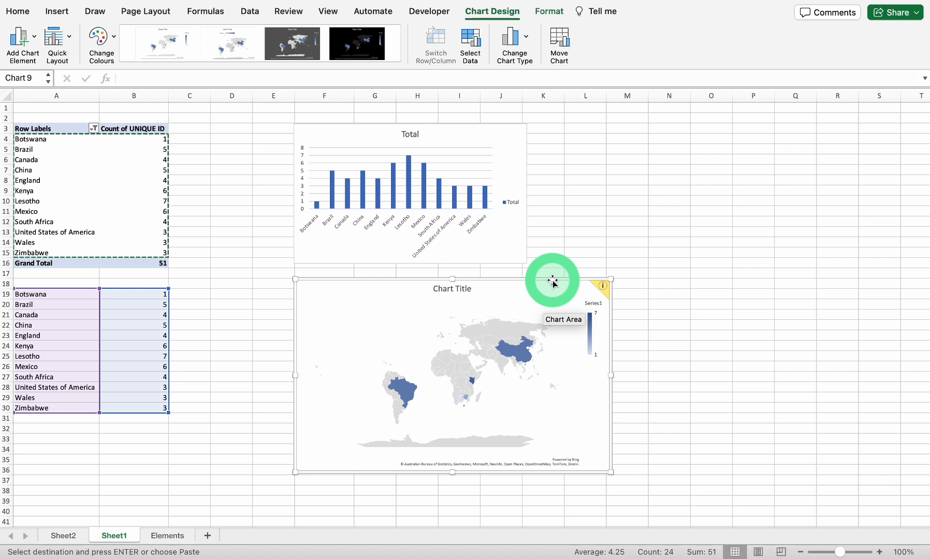